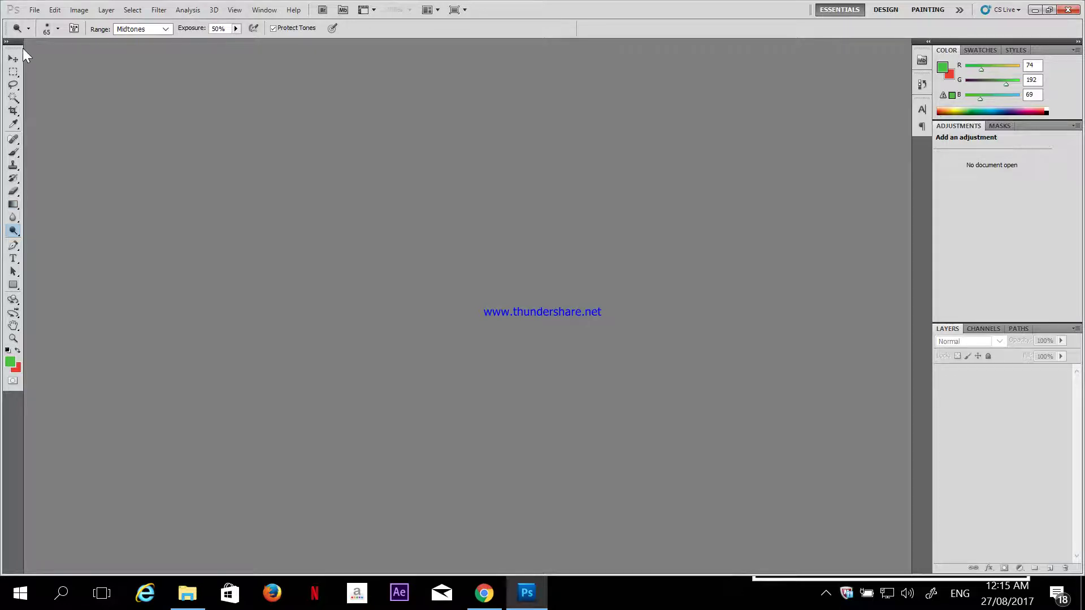
Look through the available File, Image, Layer, Select, Filter and Analysis commands
mouse_move(13, 48)
left_mouse_down()
mouse_move(73, 77)
mouse_move(401, 145)
mouse_move(201, 133)
mouse_move(206, 161)
mouse_move(10, 52)
mouse_move(10, 63)
left_mouse_up()
left_click(42, 12)
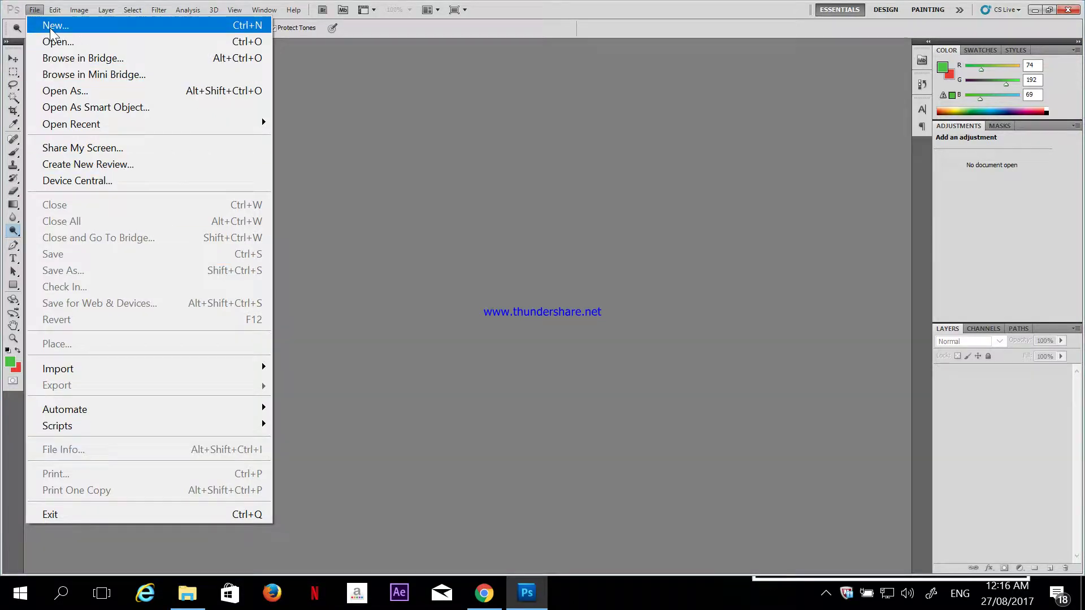
mouse_move(56, 11)
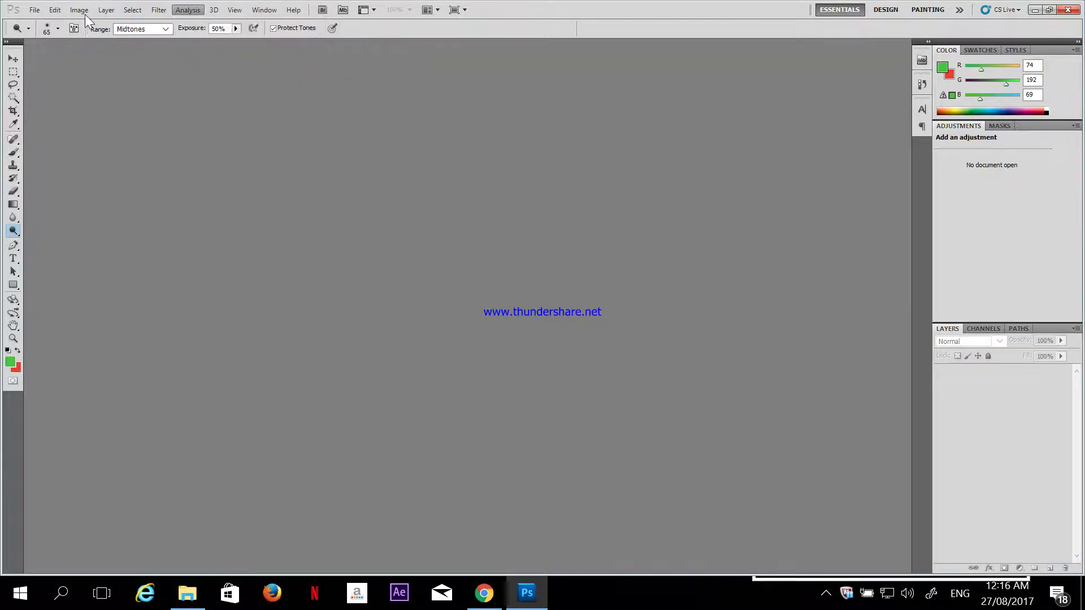
left_click(79, 11)
left_click(79, 10)
left_click(106, 10)
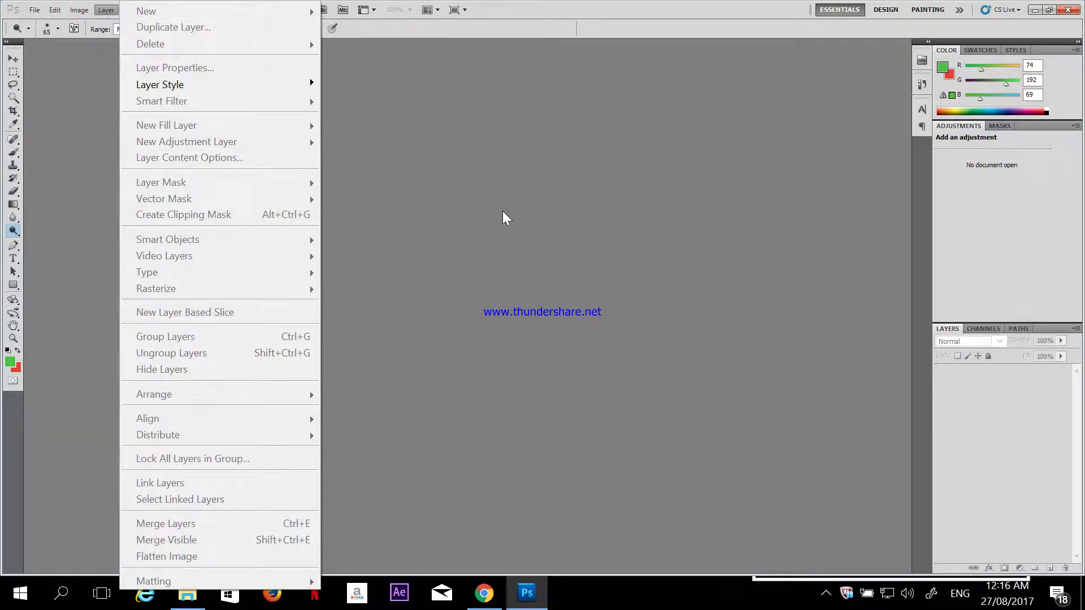
left_click(508, 247)
left_click(132, 10)
left_click(133, 10)
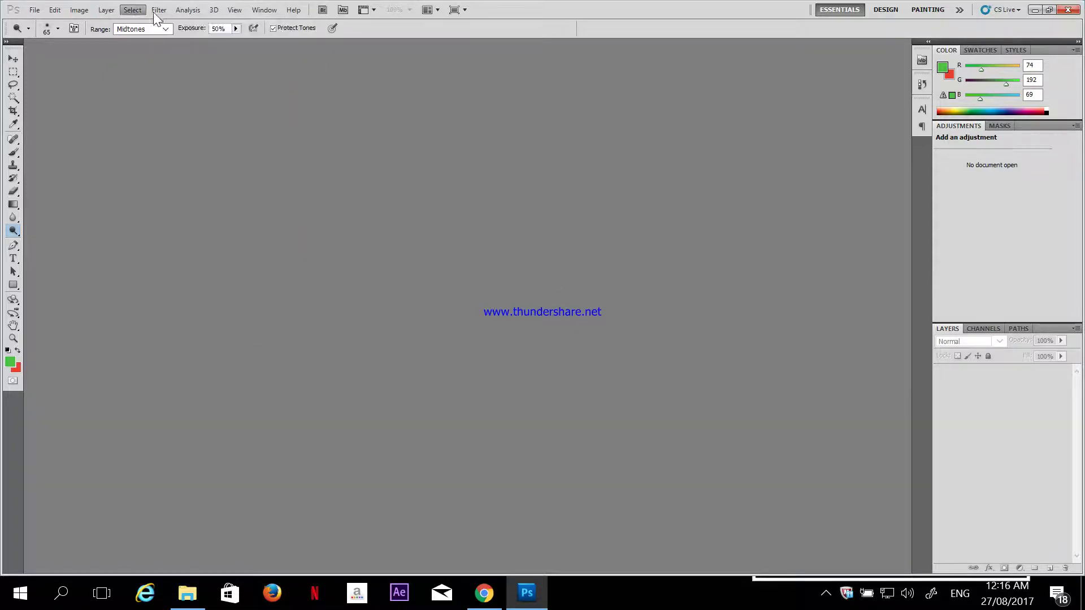
left_click(158, 11)
left_click(187, 10)
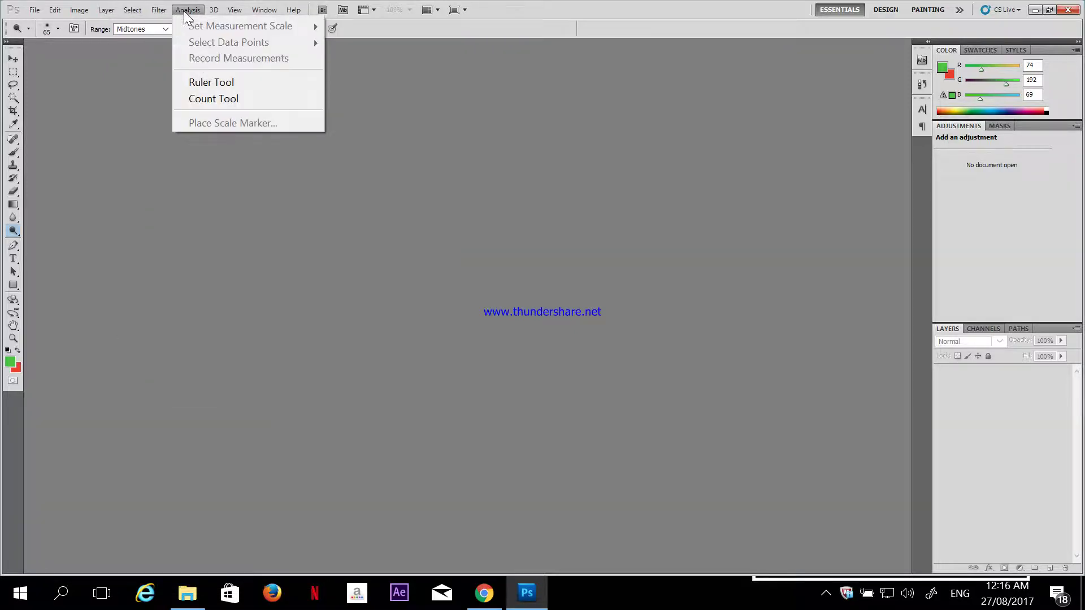
Add the Brush panel group to the workspace, view its Clone Source and Brush Presets, and collapse the group
mouse_move(235, 12)
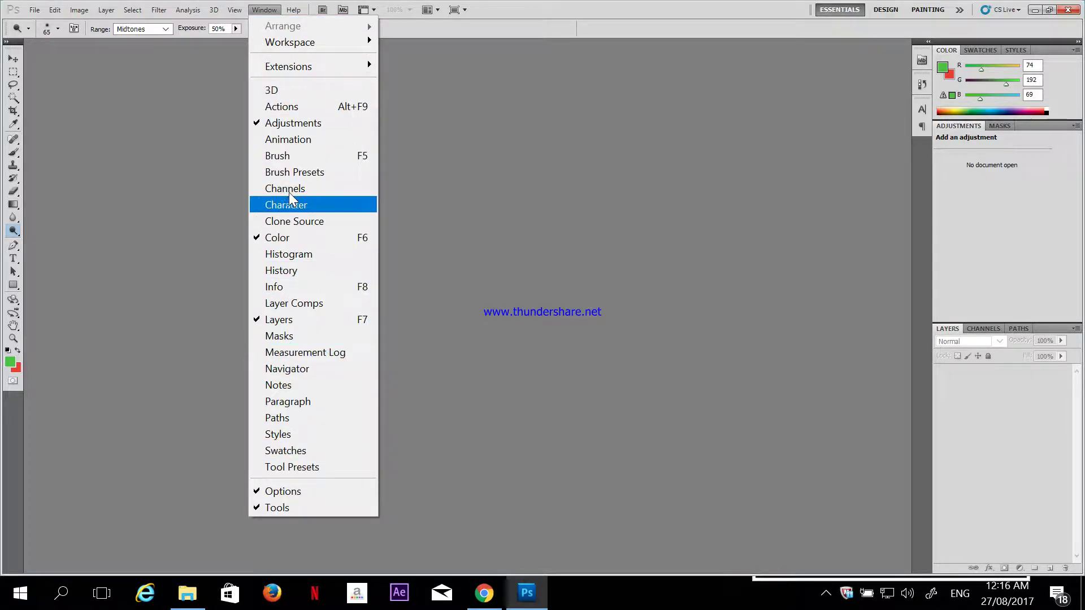
left_click(289, 156)
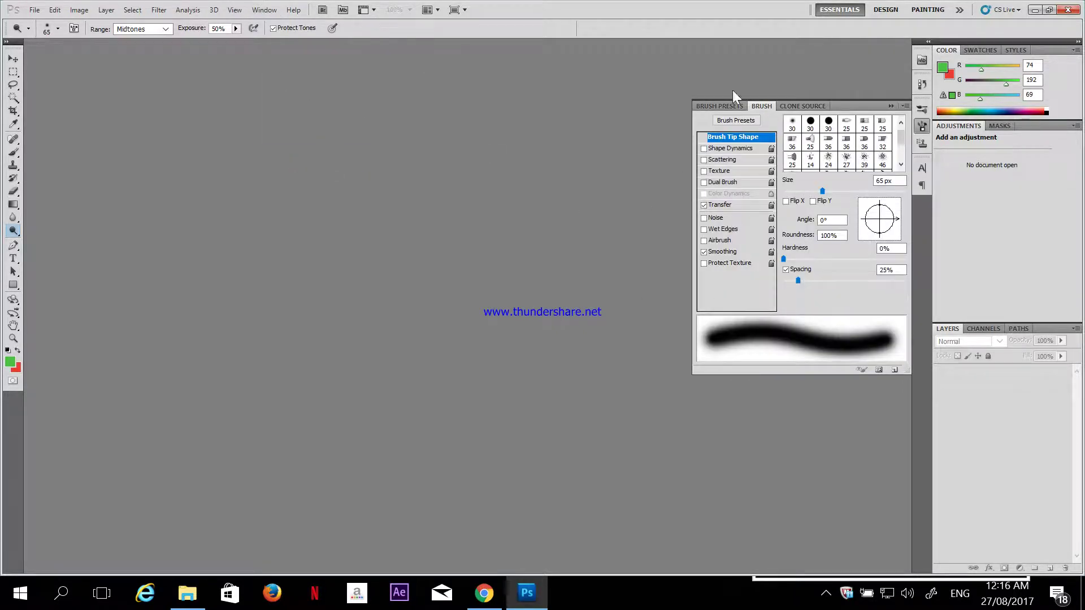
left_click(792, 105)
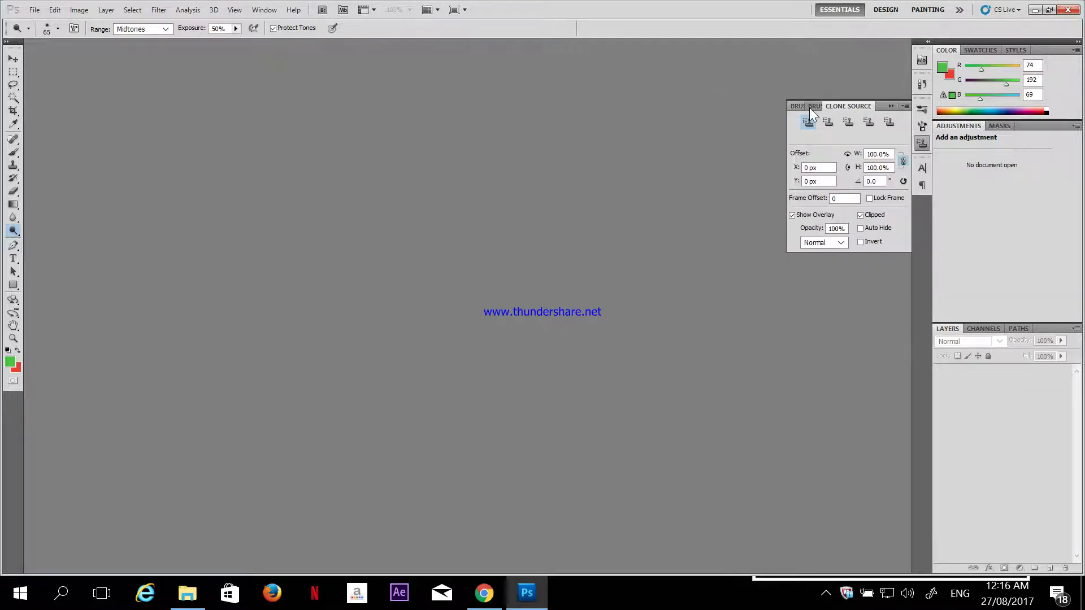
left_click(812, 106)
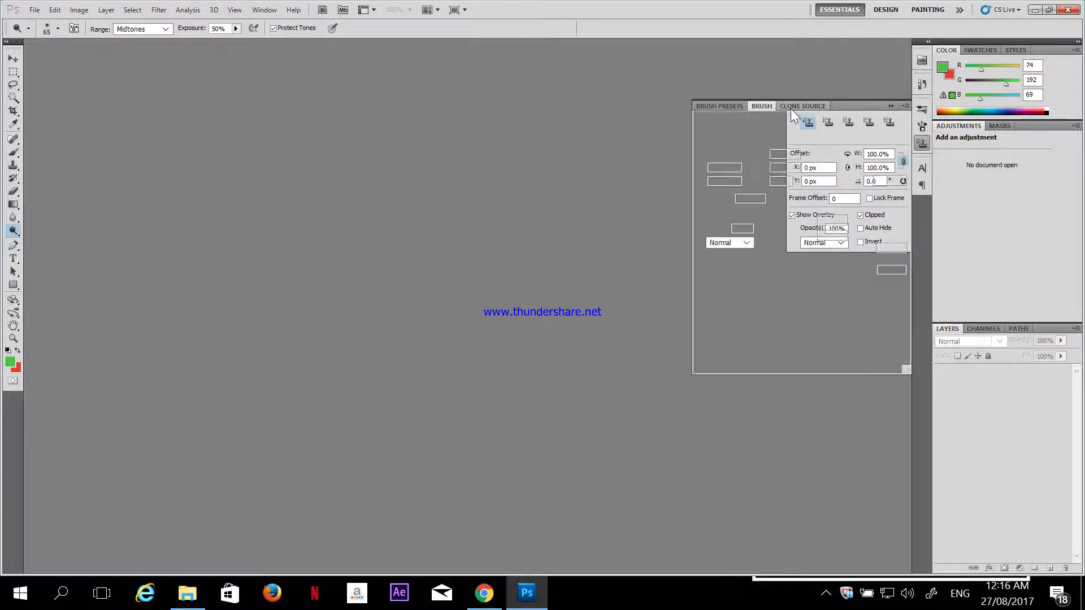
left_click(717, 105)
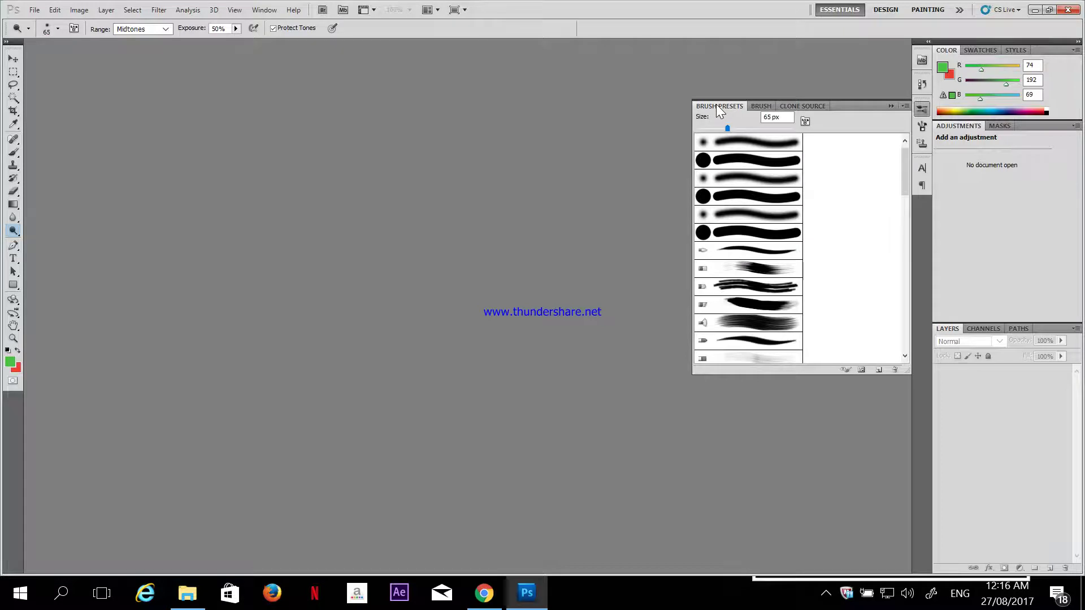
left_click(890, 105)
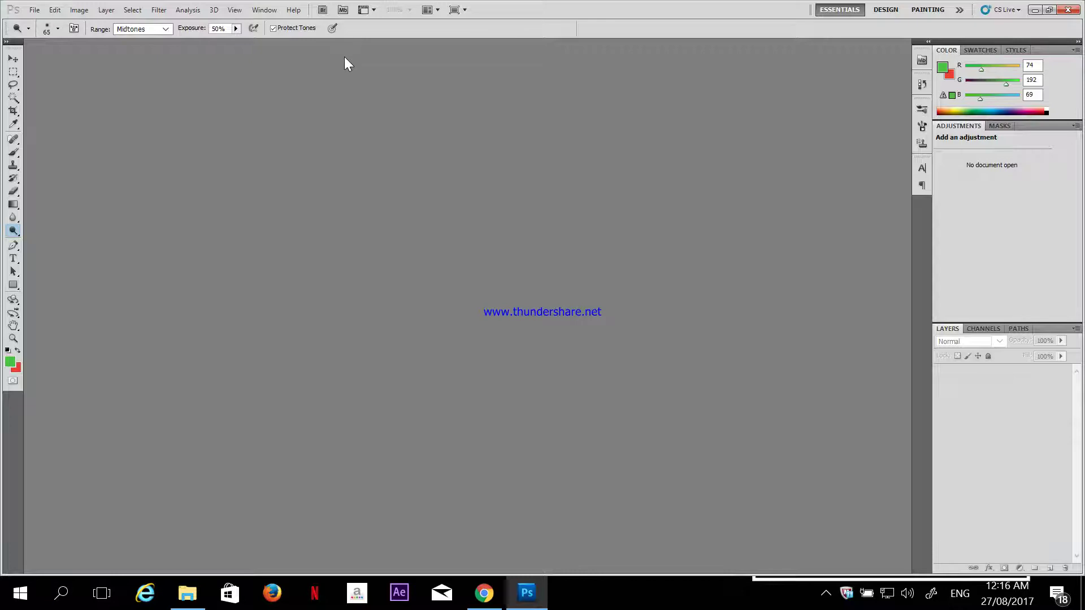
Look through the Workspace and Extensions options and the Help commands without choosing any
left_click(265, 10)
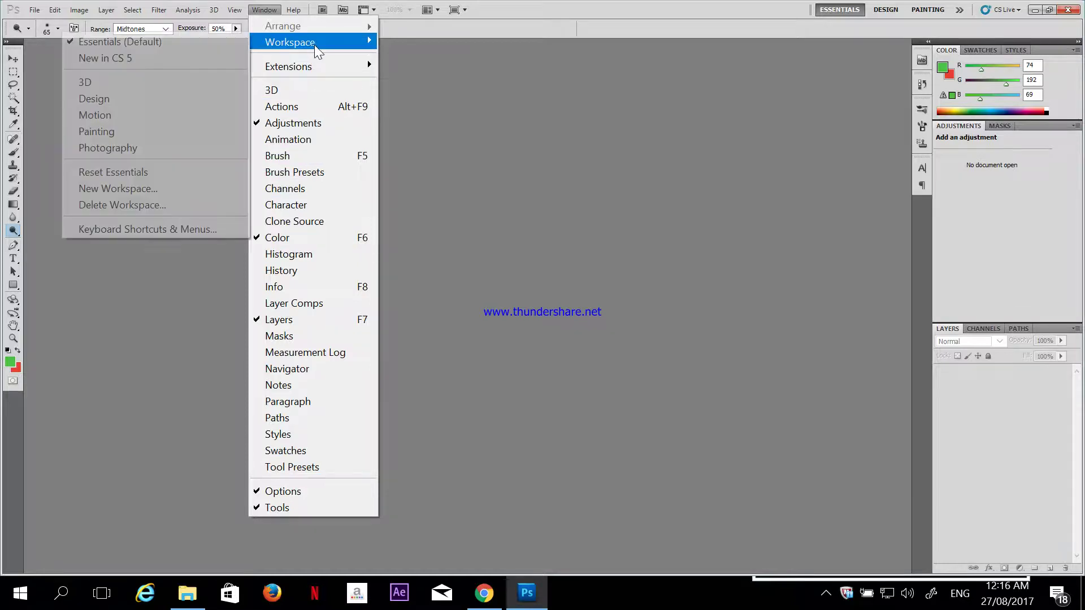
mouse_move(321, 66)
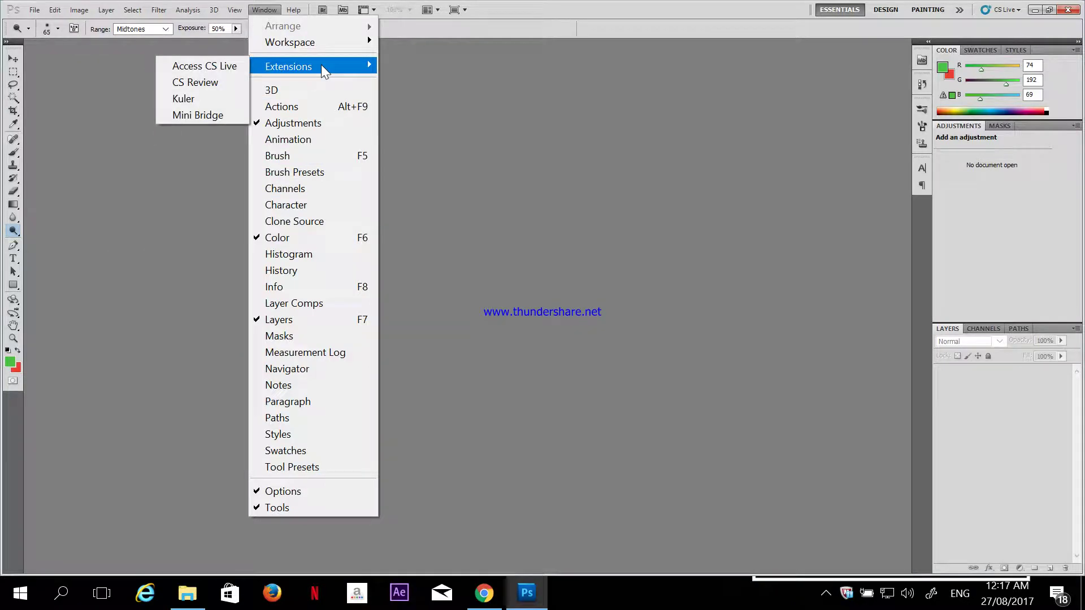
mouse_move(293, 11)
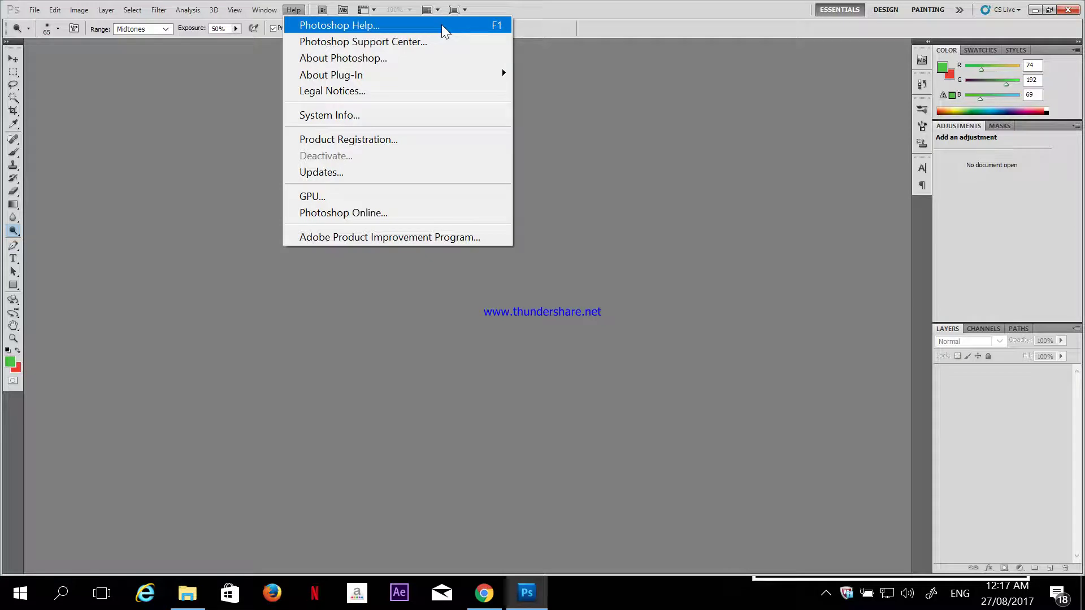
mouse_move(381, 75)
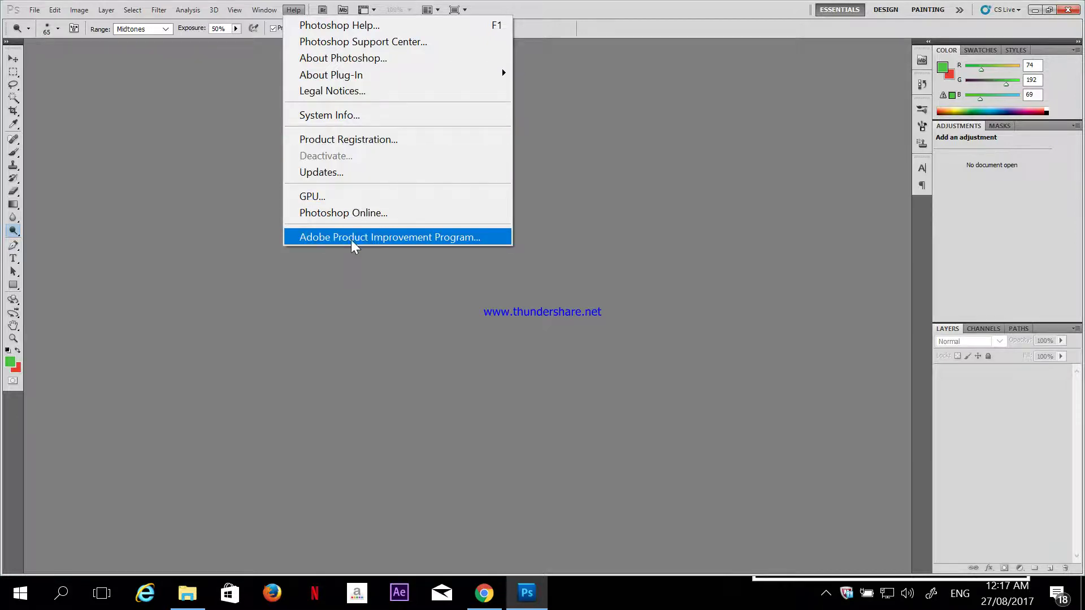
left_click(602, 7)
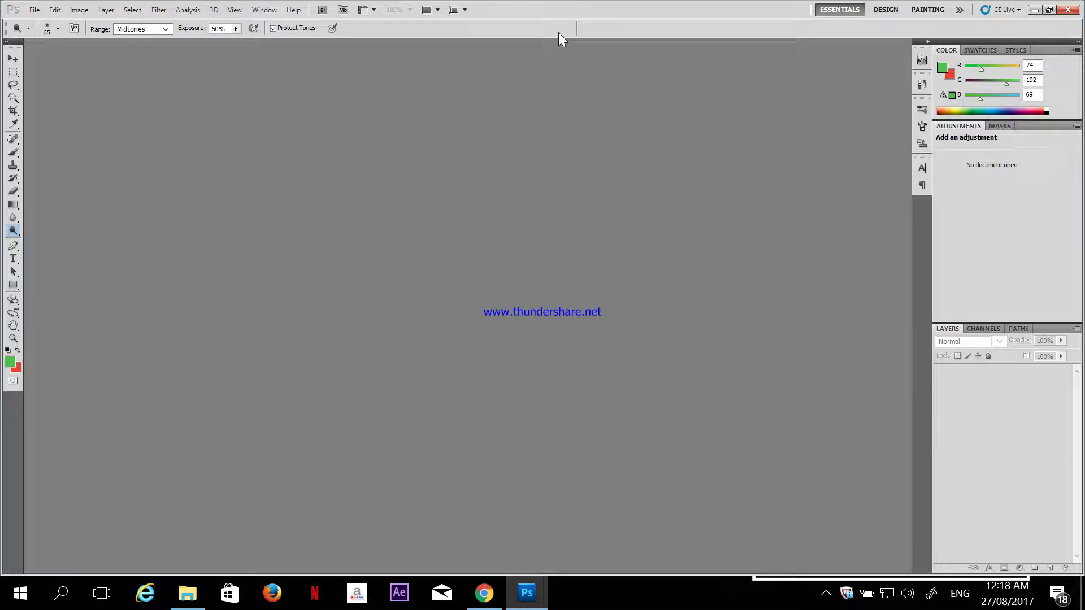
left_click(825, 594)
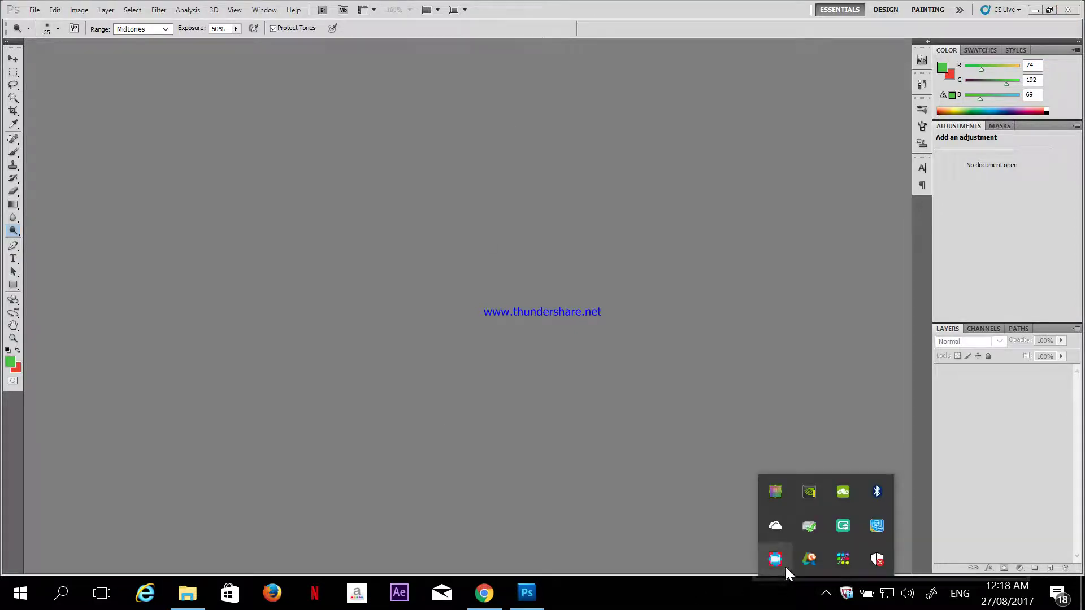
left_click(776, 563)
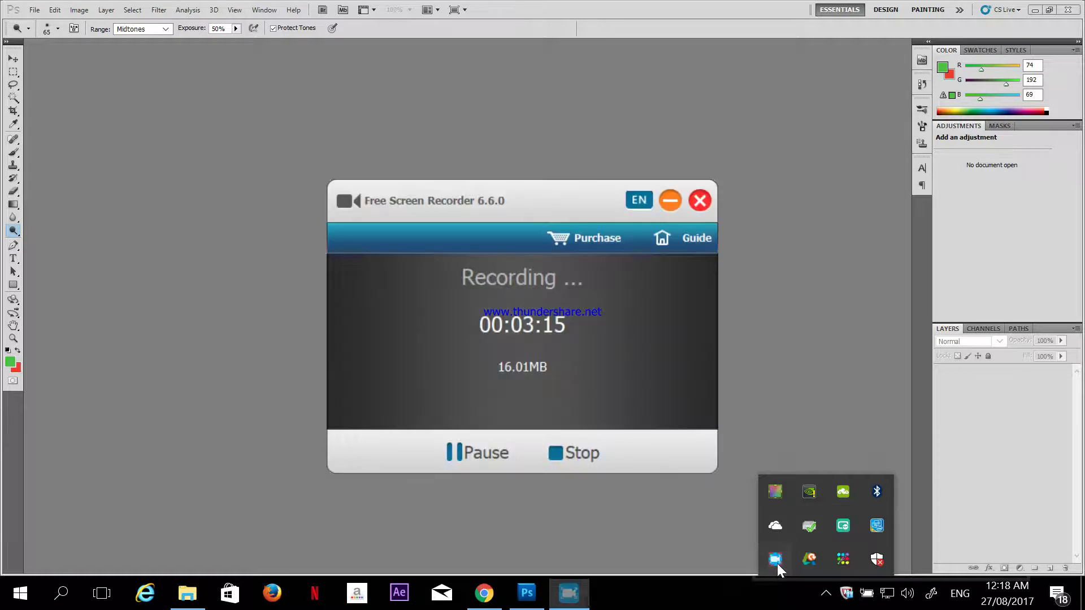
left_click(671, 200)
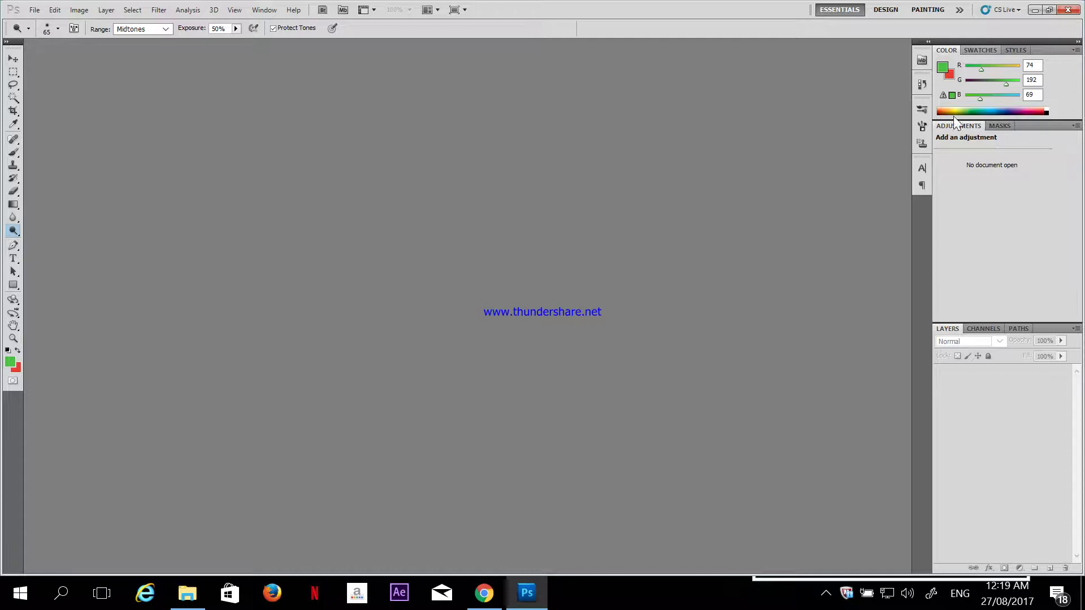
View the Color sliders, the Swatches and the Styles presets in the color panel group, ending on Styles
left_click(980, 50)
left_click(945, 51)
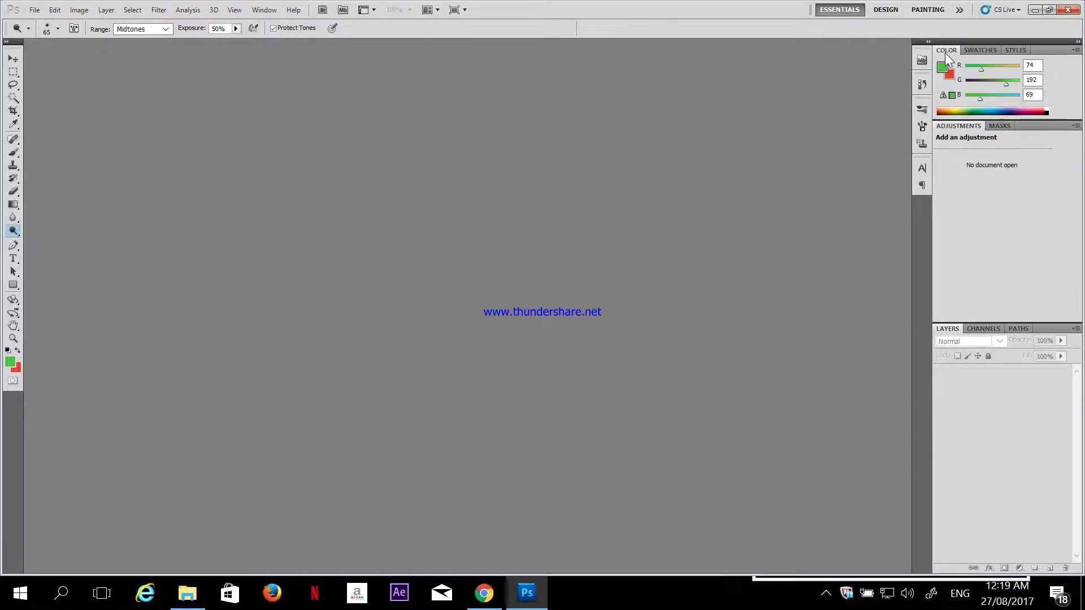
left_click(980, 50)
left_click(1018, 50)
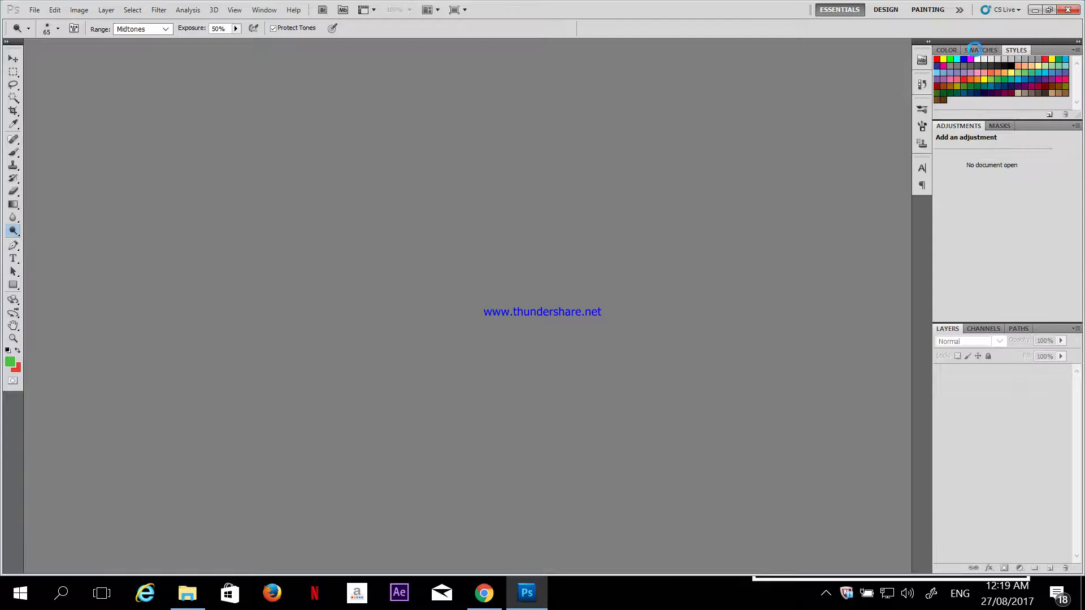
left_click(975, 50)
left_click(948, 50)
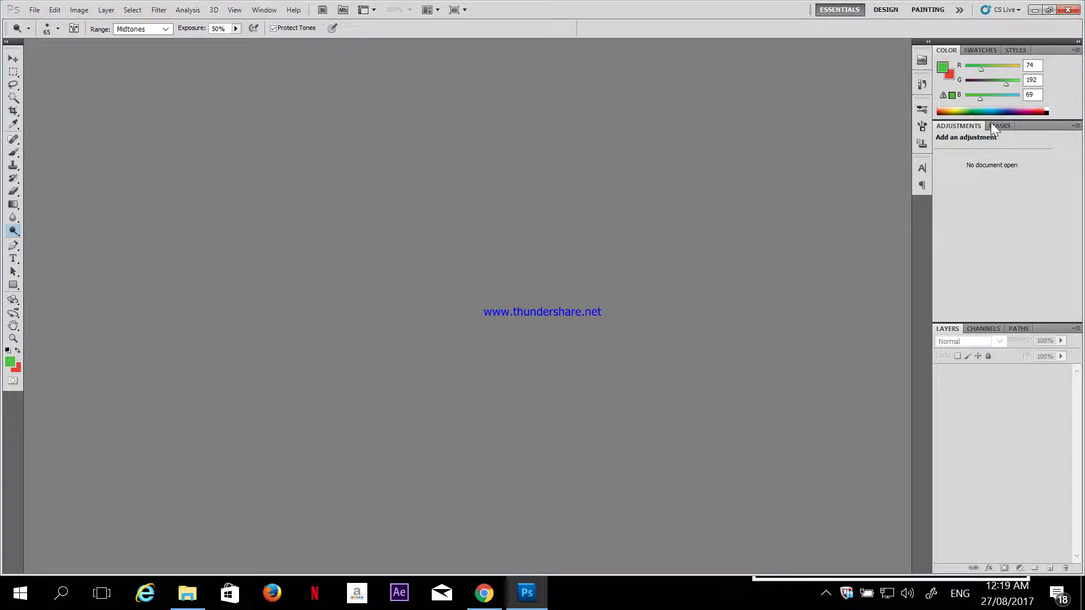
left_click(992, 50)
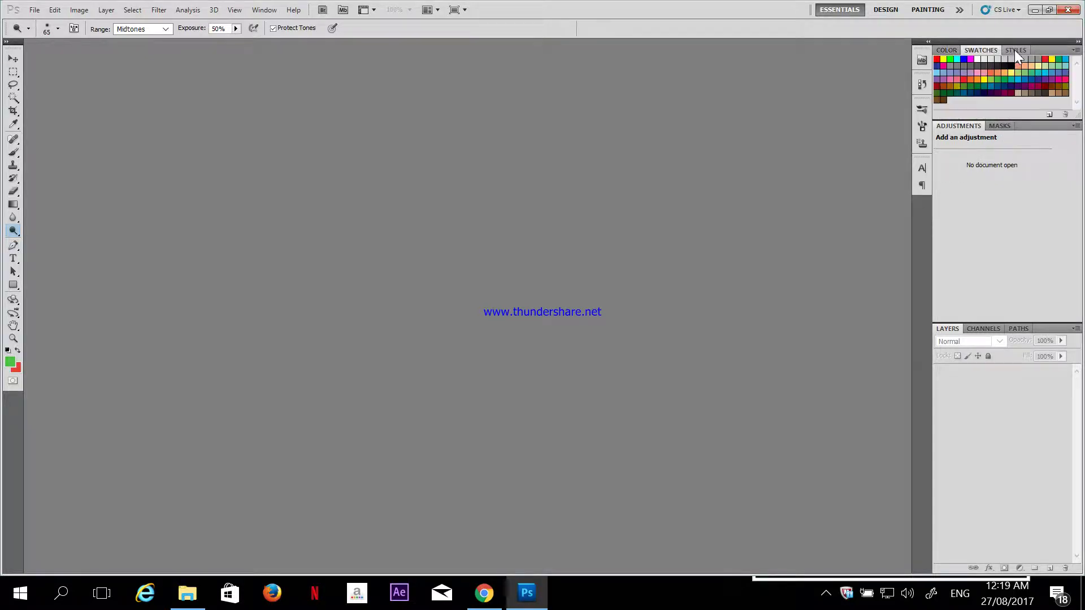
left_click(1015, 50)
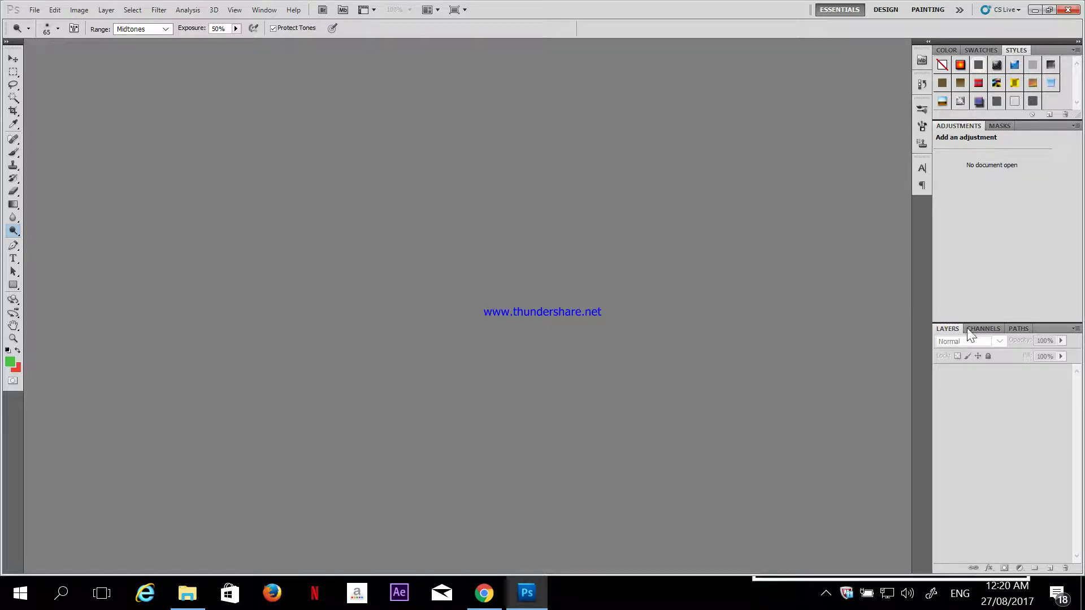
View the Channels and Masks panels, and return their groups to Layers and Adjustments
left_click(981, 329)
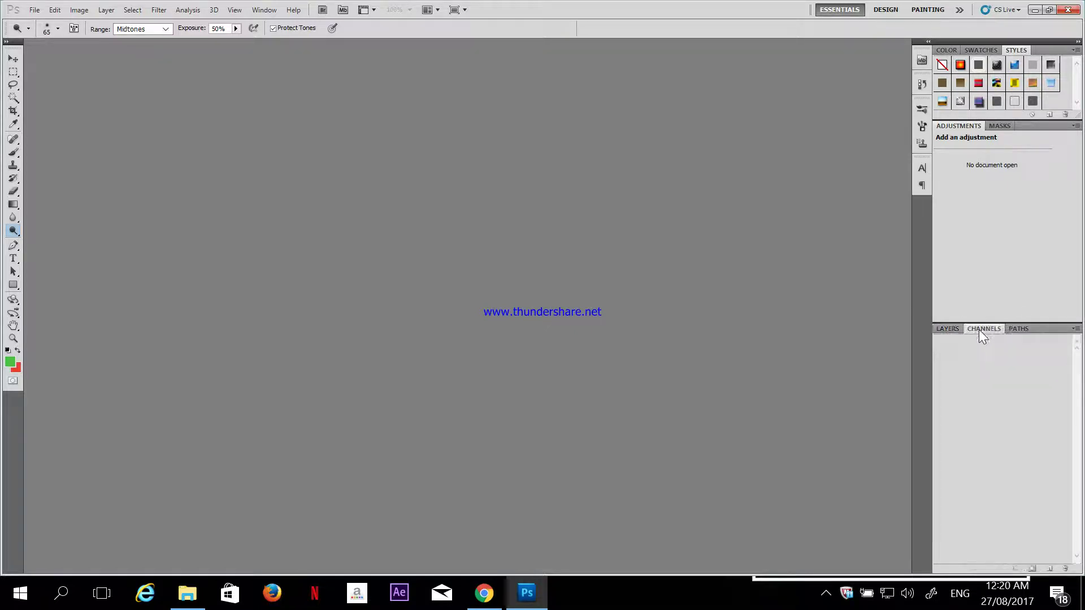
left_click(947, 328)
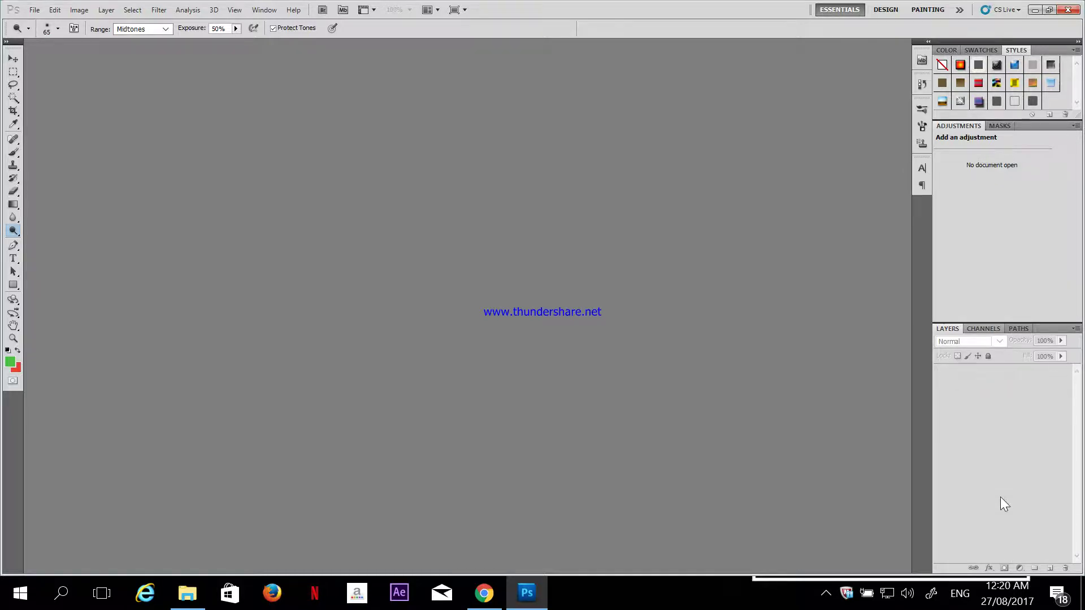
left_click(1001, 126)
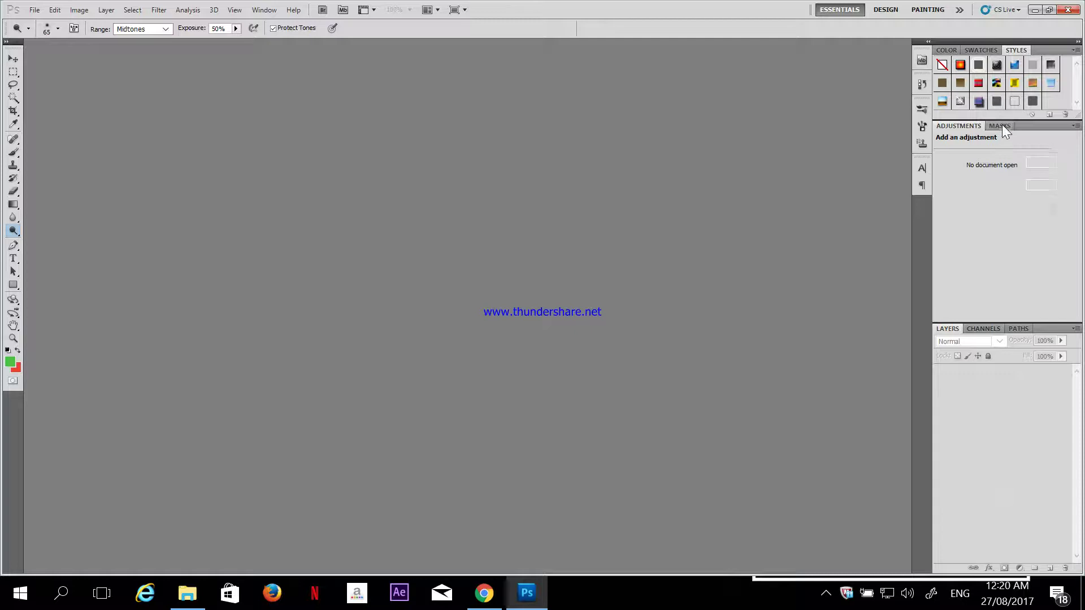
left_click(945, 128)
left_click(995, 125)
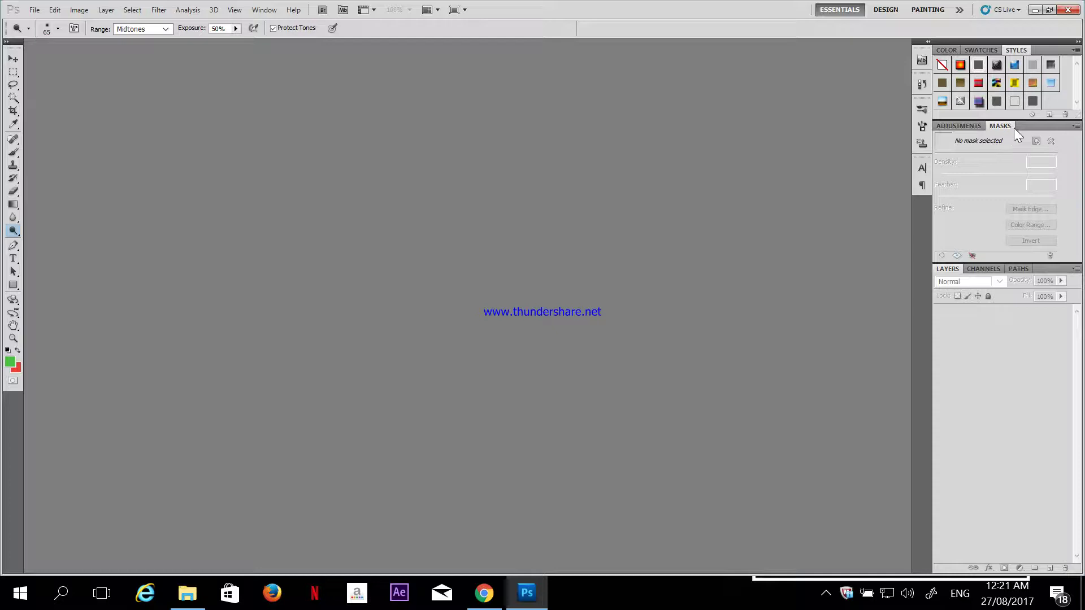
left_click(969, 128)
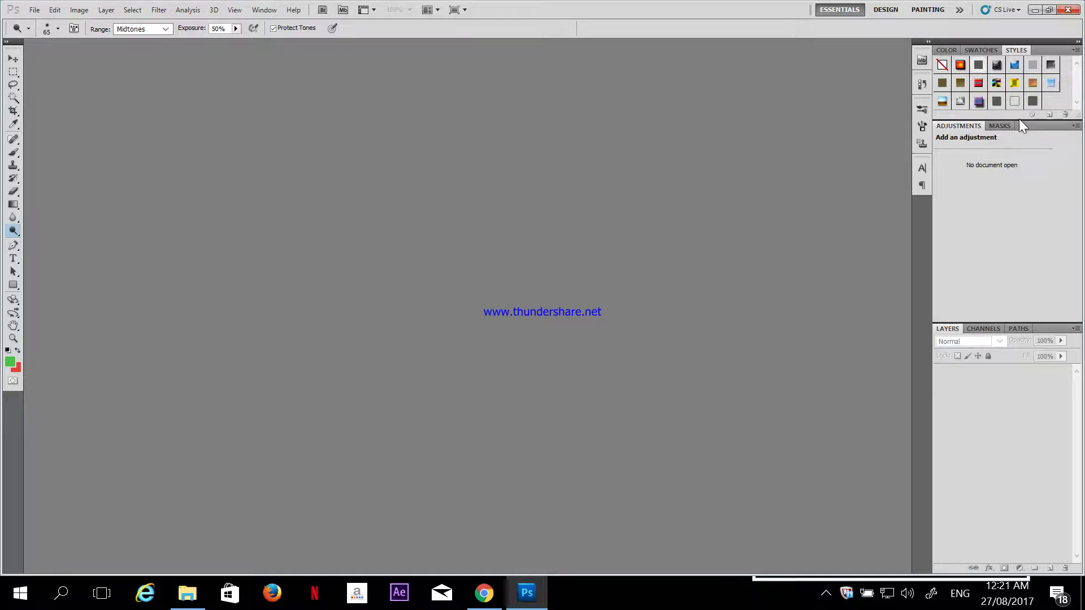
Resize the panel dock slightly wider with a taller Styles panel, and bring the Color panel to the front
left_click_drag(1019, 119, 1018, 262)
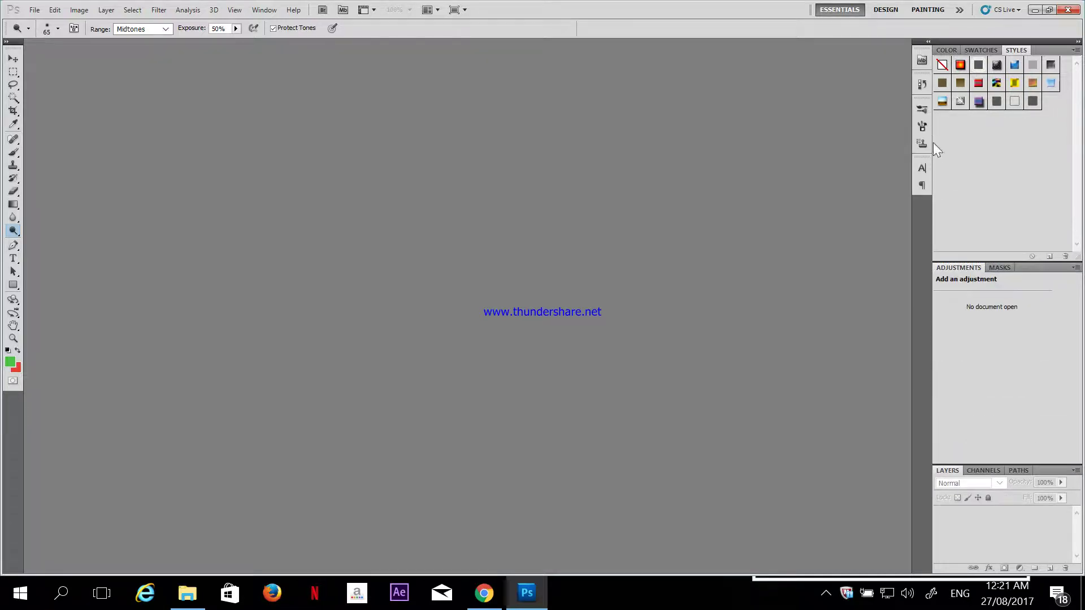
left_click_drag(918, 143, 593, 148)
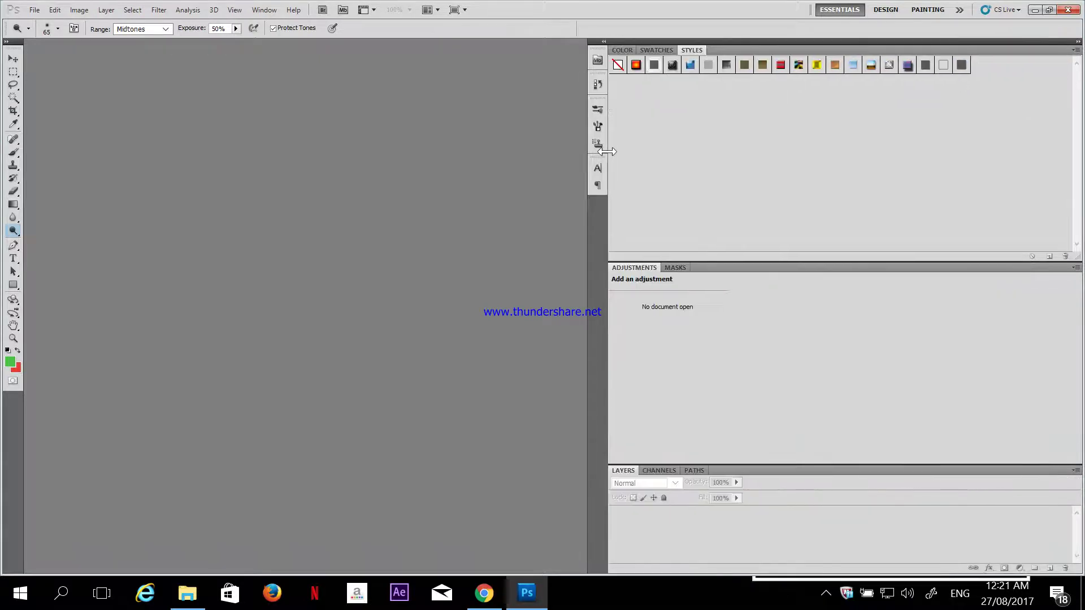
left_click_drag(665, 151, 866, 146)
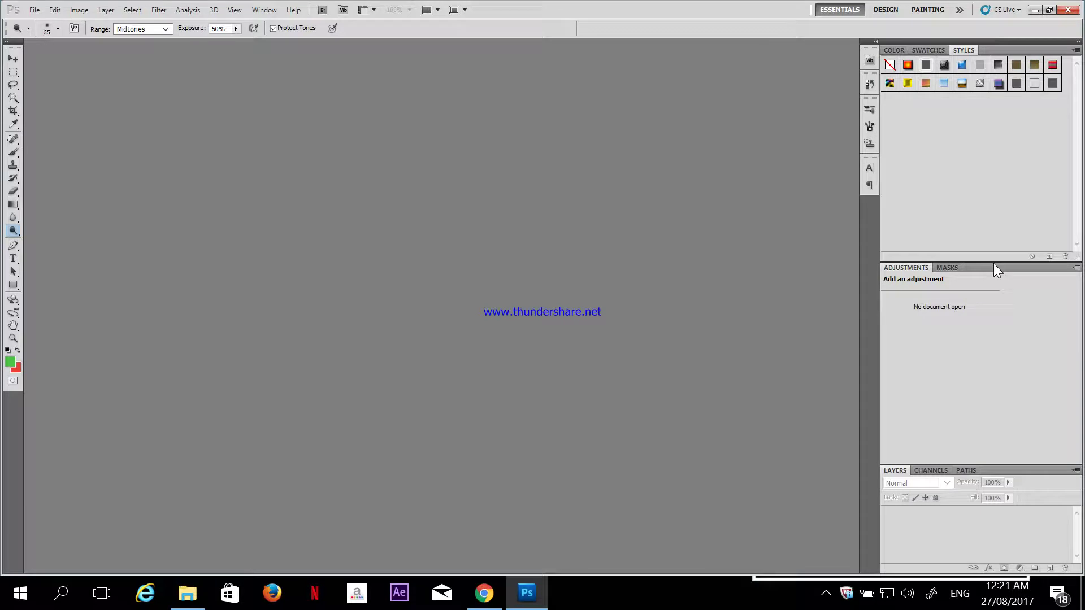
left_click_drag(994, 261, 995, 145)
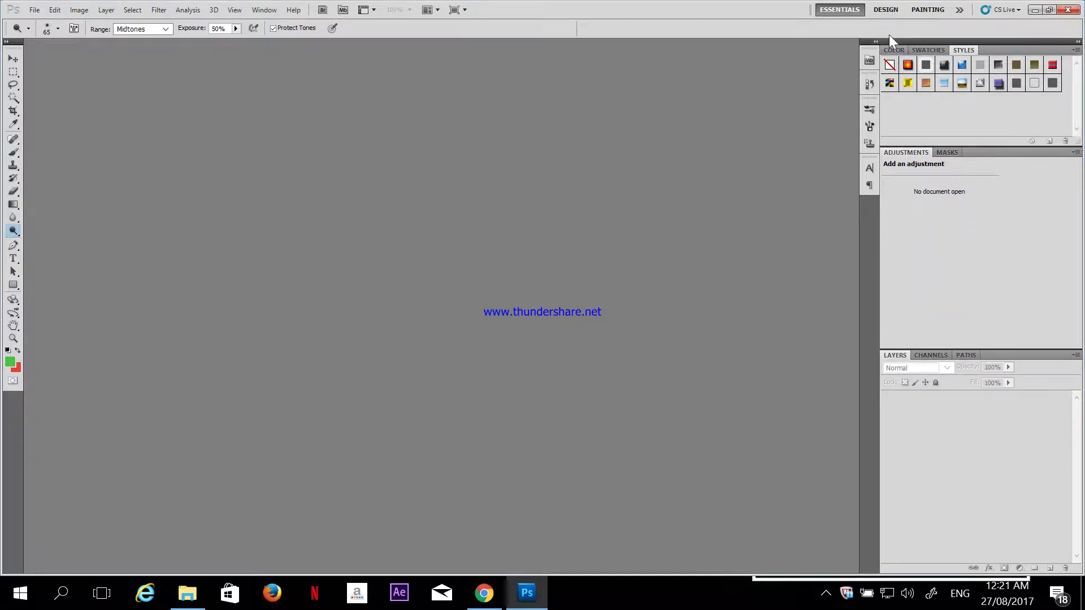
left_click(935, 51)
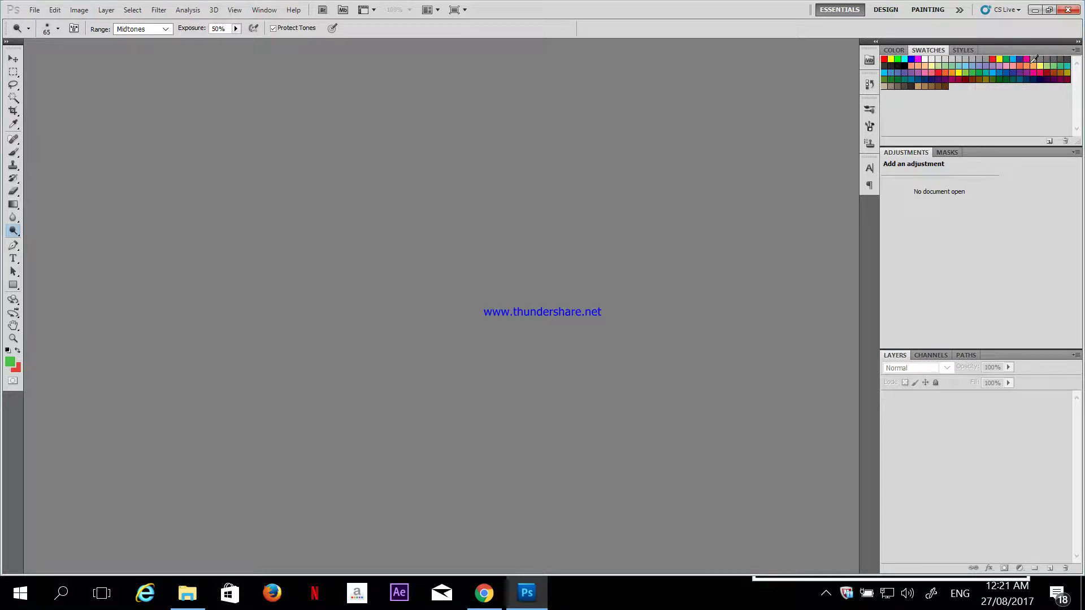
left_click(898, 49)
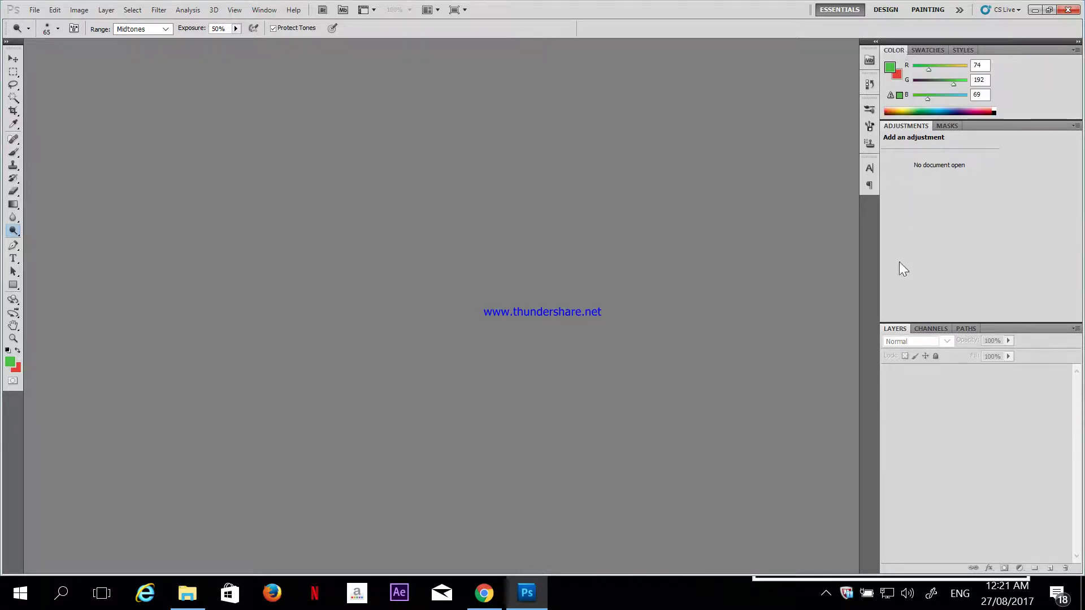
Narrow the panel dock slightly, and start a new document using the U.S. Paper preset
left_click_drag(874, 252, 899, 261)
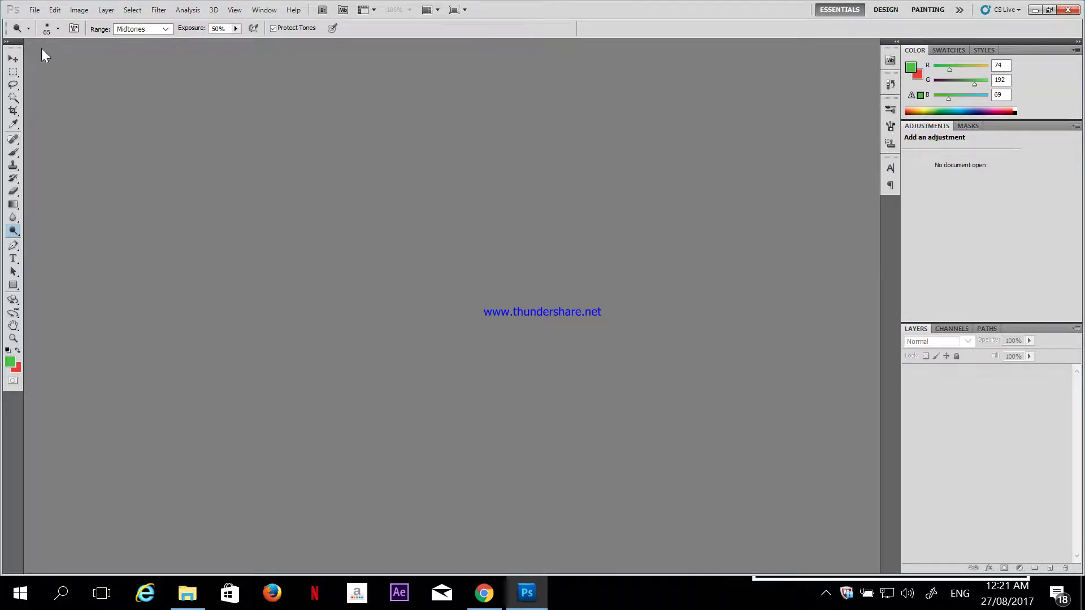
left_click(34, 10)
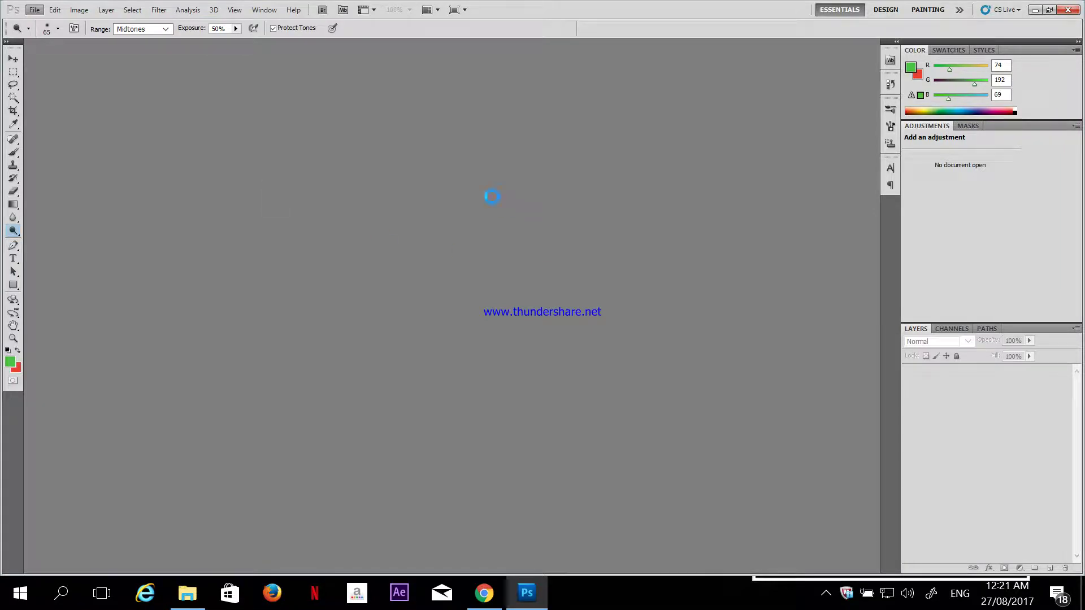
left_click_drag(549, 135, 503, 135)
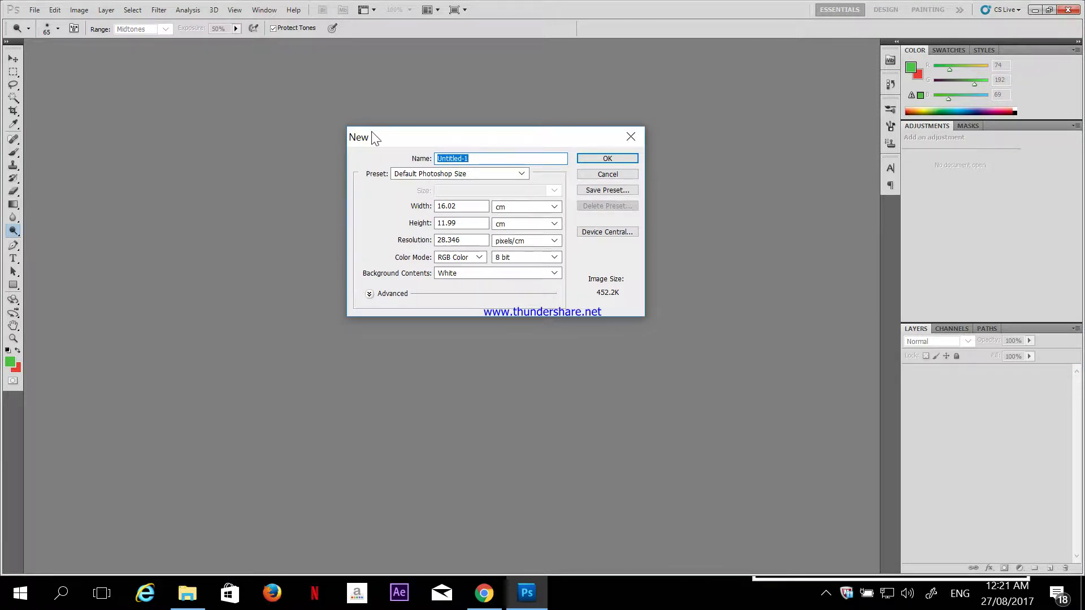
left_click(522, 174)
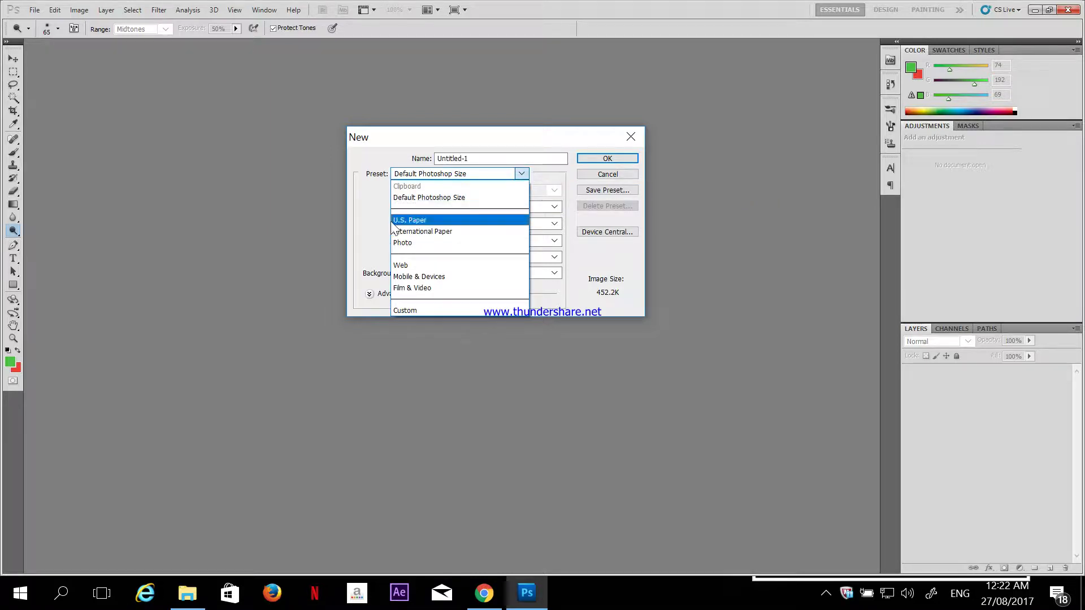
left_click(439, 221)
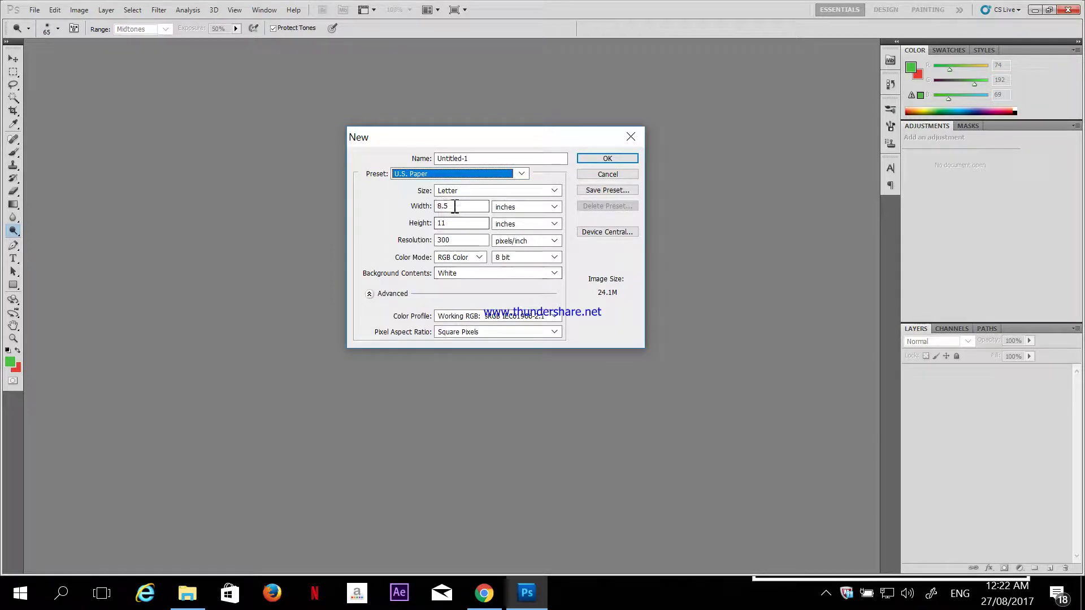
Try a resolution of 72 pixels/inch for the new document
left_click(465, 240)
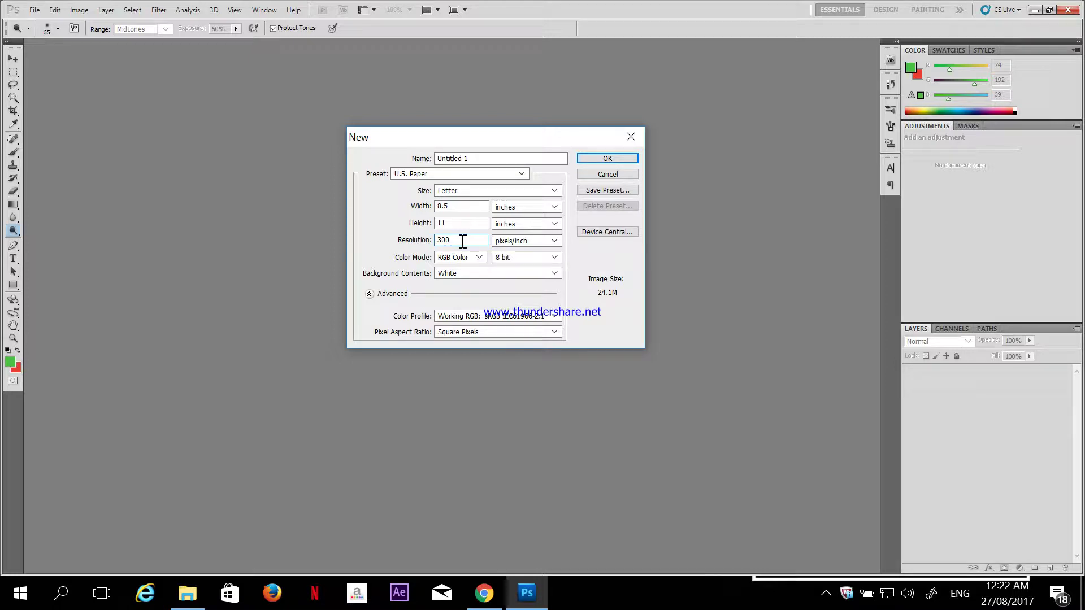
left_click_drag(463, 241, 431, 243)
key("Home")
double_click(452, 238)
type("7")
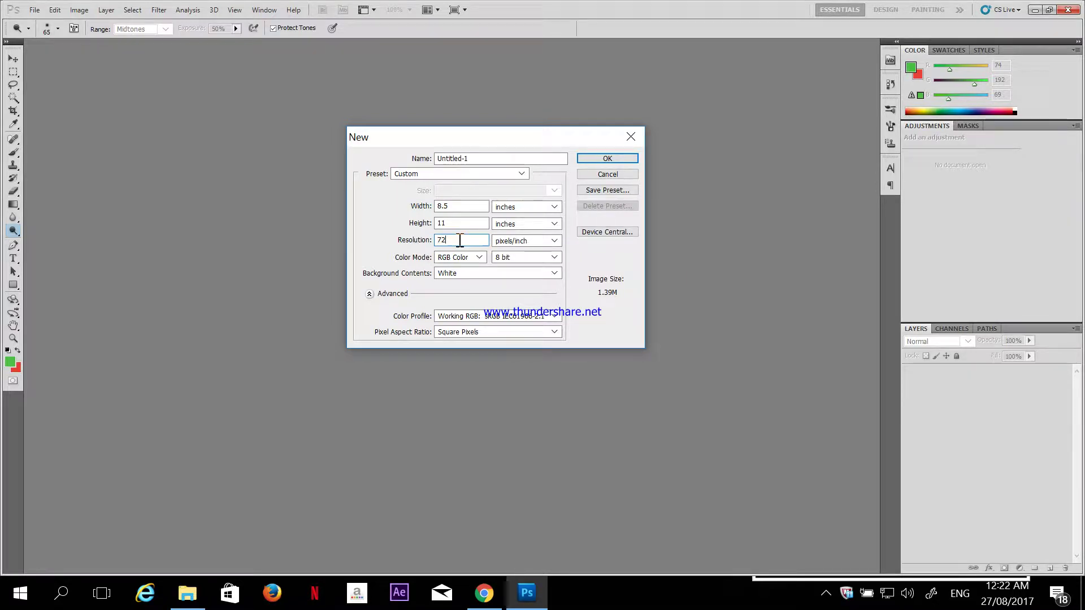
Set the new document's resolution to 300 pixels/inch
key("BackSpace")
key("BackSpace")
type("300")
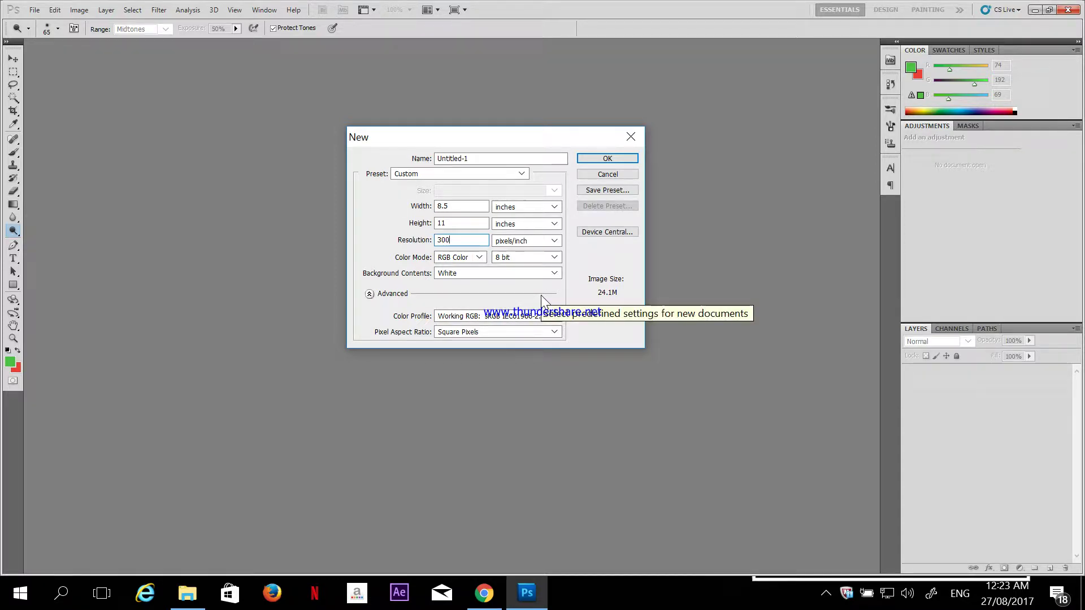
Name the new document "My New Project"
left_click(487, 159)
left_click_drag(487, 159, 434, 159)
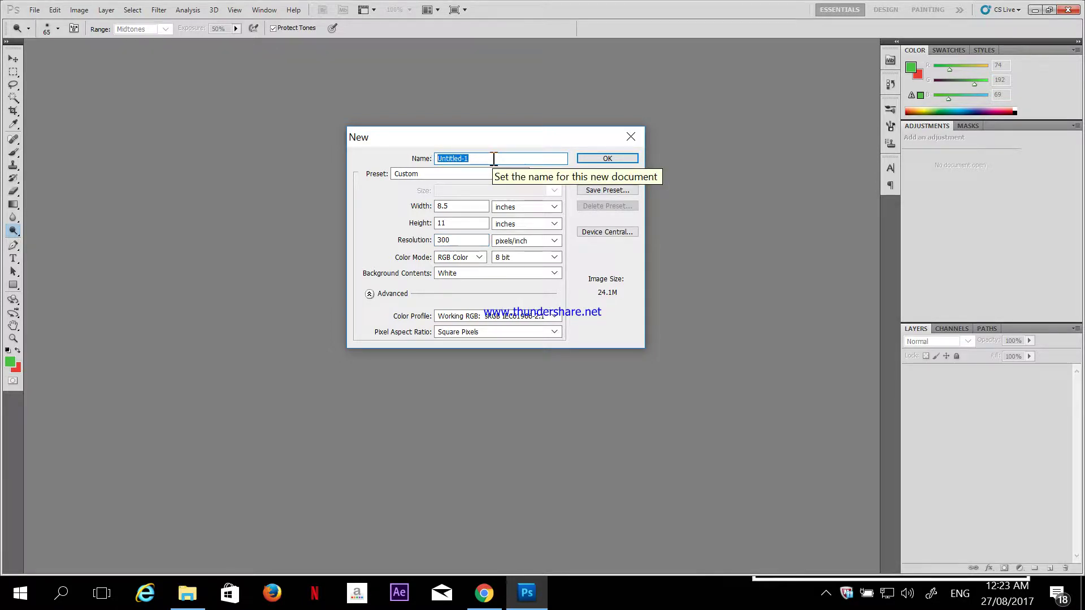
key("Caps_Lock")
type("P")
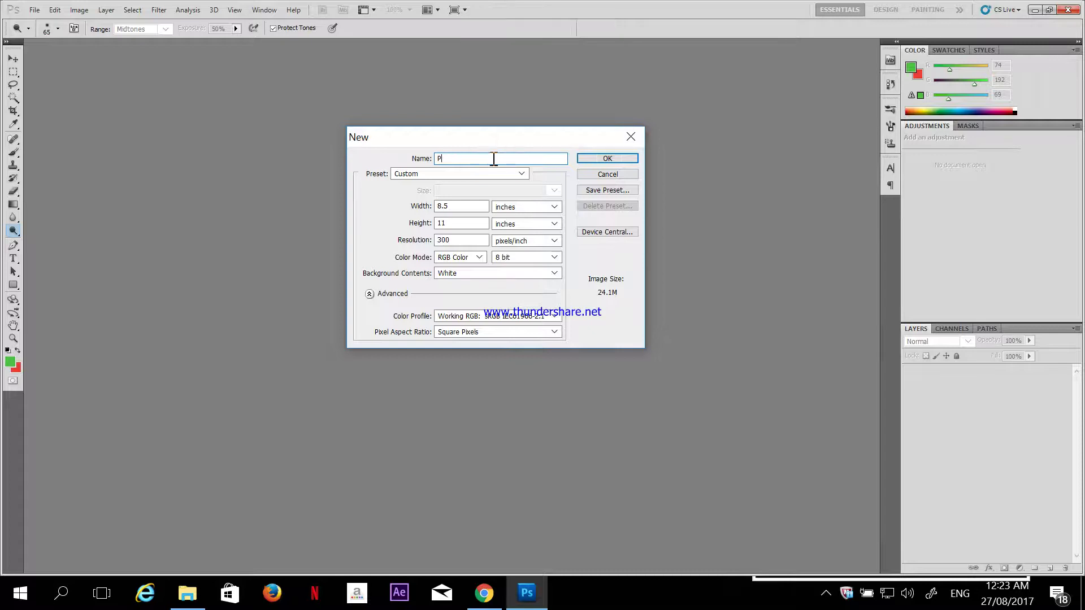
key("Caps_Lock")
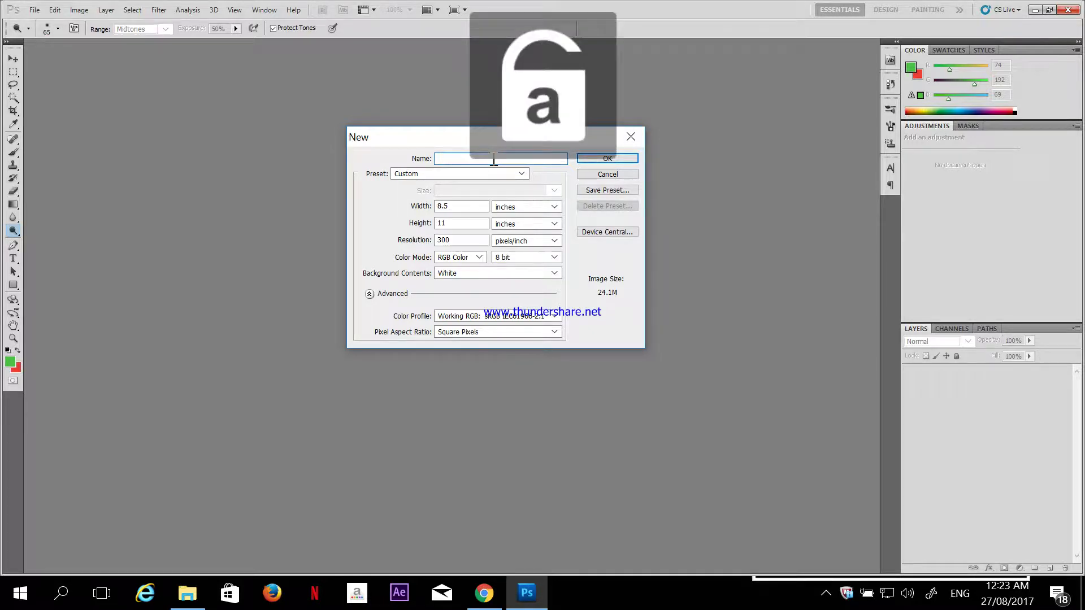
key("BackSpace")
type("m")
key("Caps_Lock")
type("Y")
key("BackSpace")
key("BackSpace")
key("BackSpace")
key("Caps_Lock")
type("My")
key("Caps_Lock")
type("N")
key("Caps_Lock")
type("ew")
key("Caps_Lock")
type("P")
key("Caps_Lock")
type("roject")
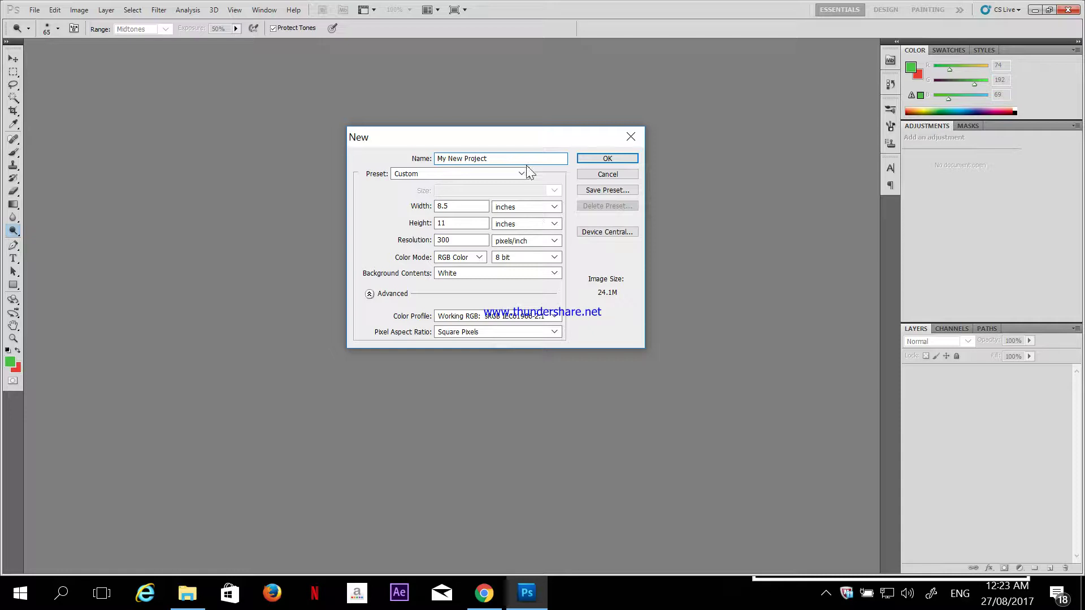
Change the document name to "My Test Project" and create the document
key("BackSpace")
key("BackSpace")
key("BackSpace")
key("BackSpace")
key("BackSpace")
key("BackSpace")
key("Caps_Lock")
type("T")
key("Caps_Lock")
type("est")
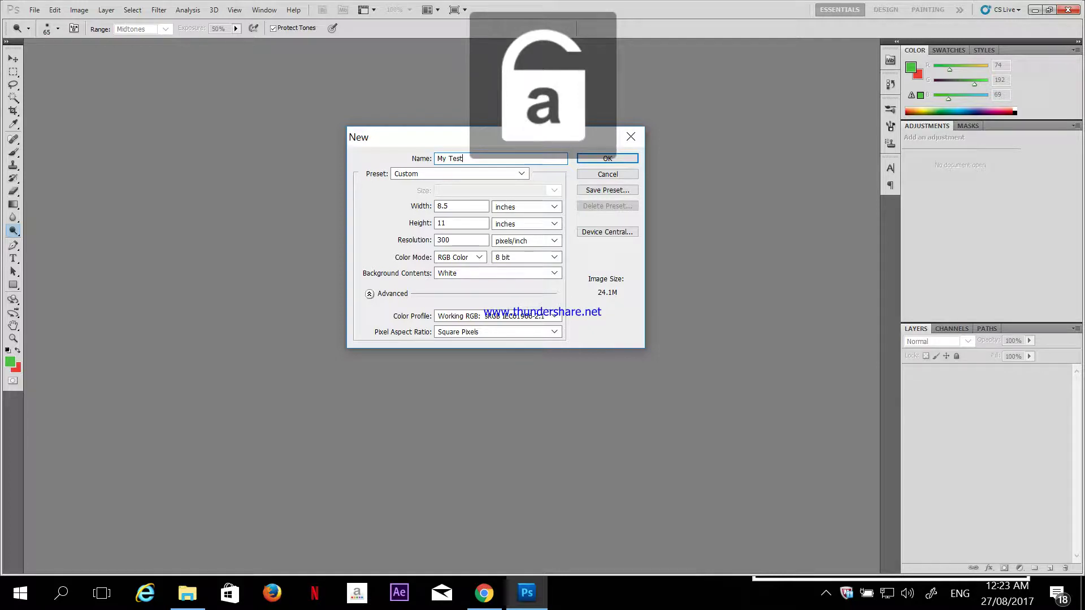
key("Caps_Lock")
type("P")
key("Caps_Lock")
type("roject")
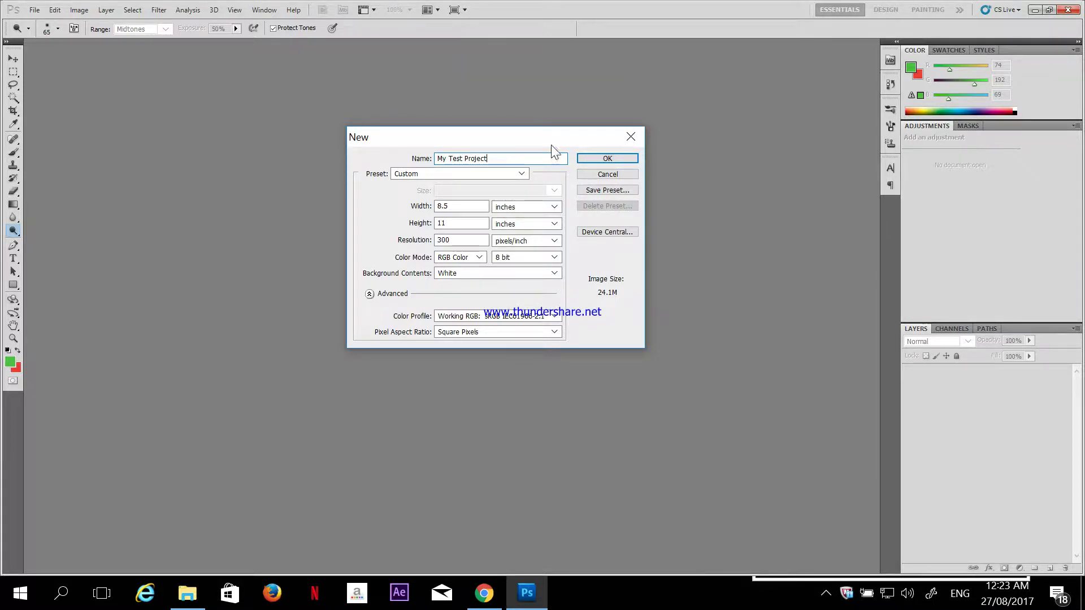
left_click(626, 159)
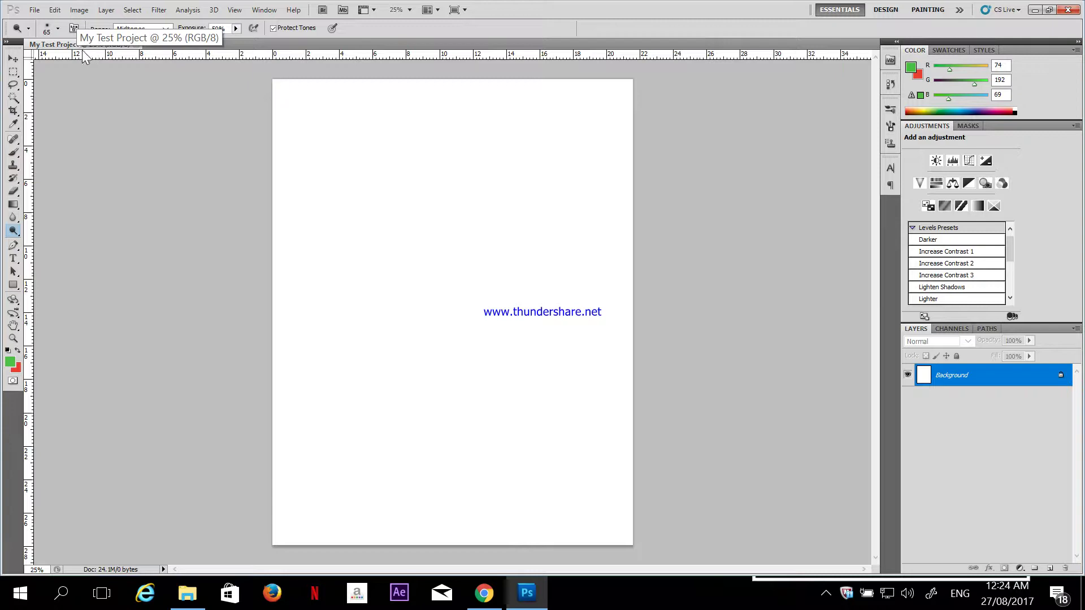
Float the My Test Project document in its own window, and reposition and widen it within the workspace
left_click_drag(59, 47, 220, 100)
left_click_drag(204, 57, 412, 98)
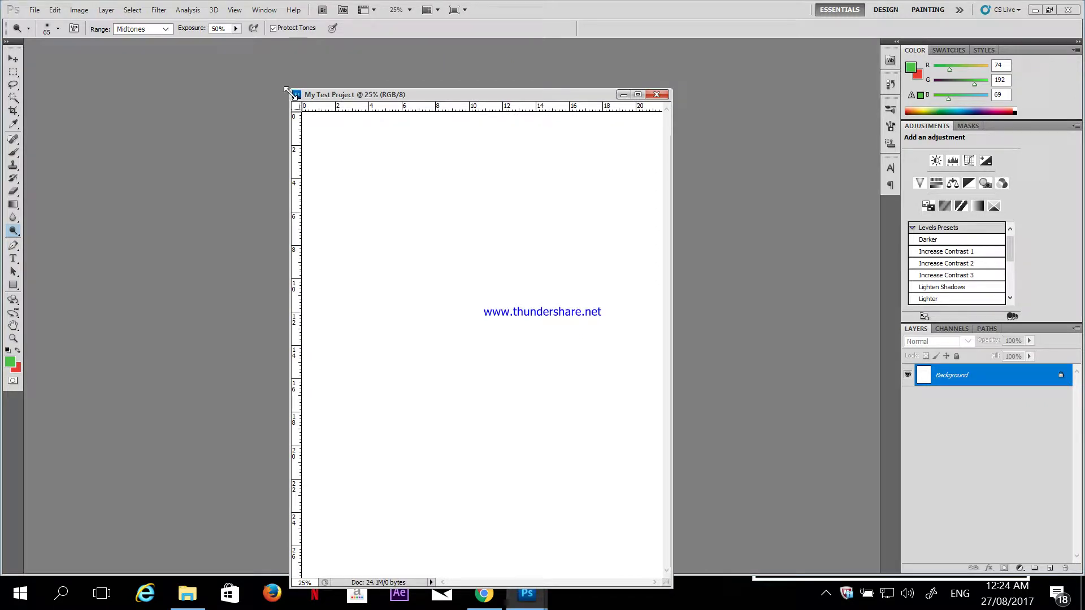
left_click_drag(432, 96, 423, 66)
left_click_drag(293, 72, 235, 77)
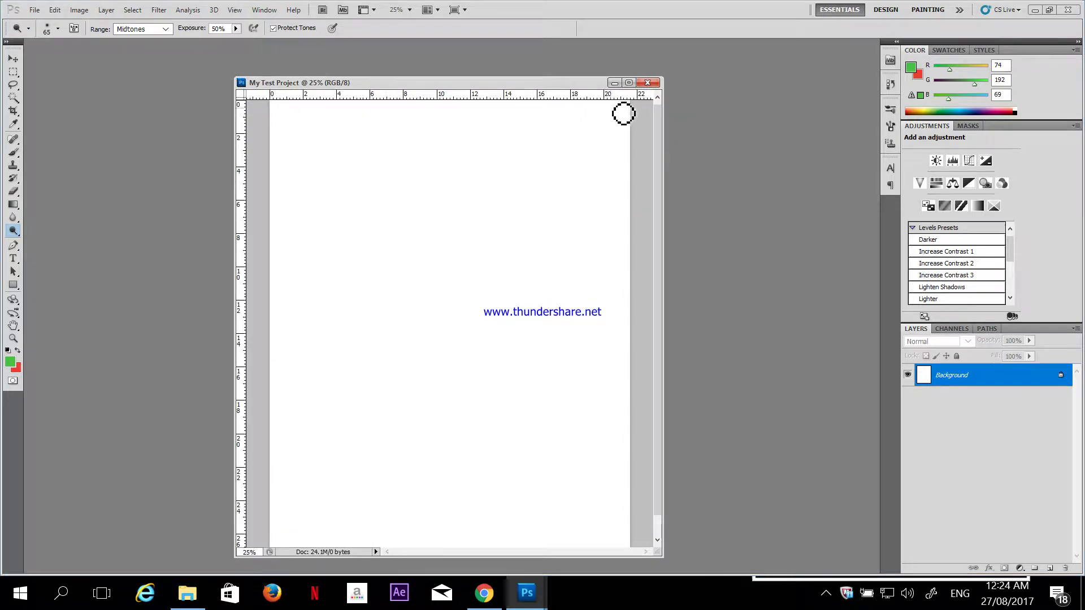
Maximize and restore the floating document window, and dock it back as a tabbed document
left_click(630, 83)
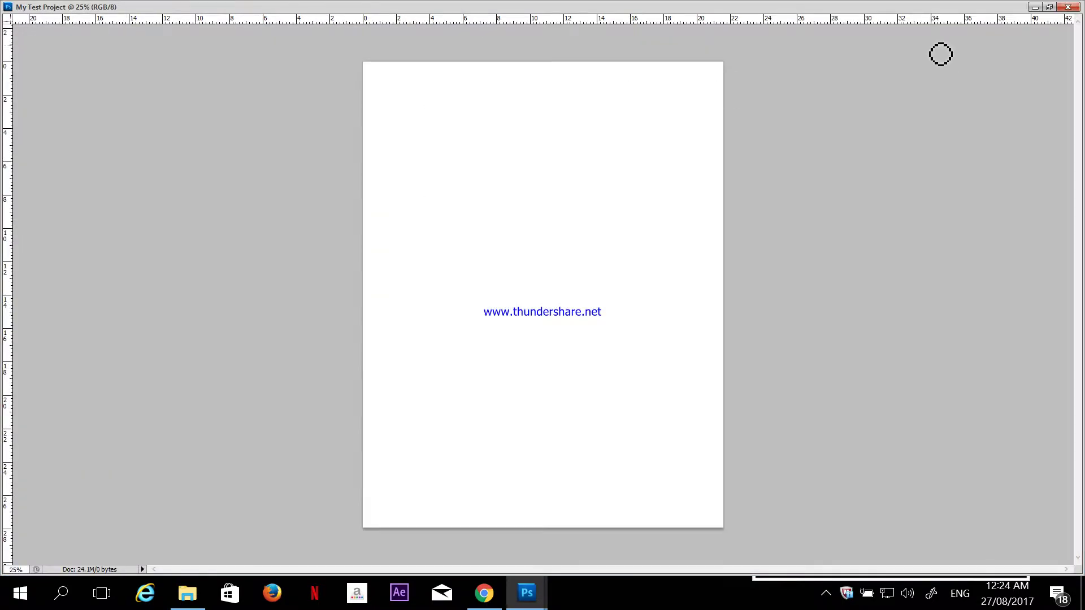
left_click(1050, 7)
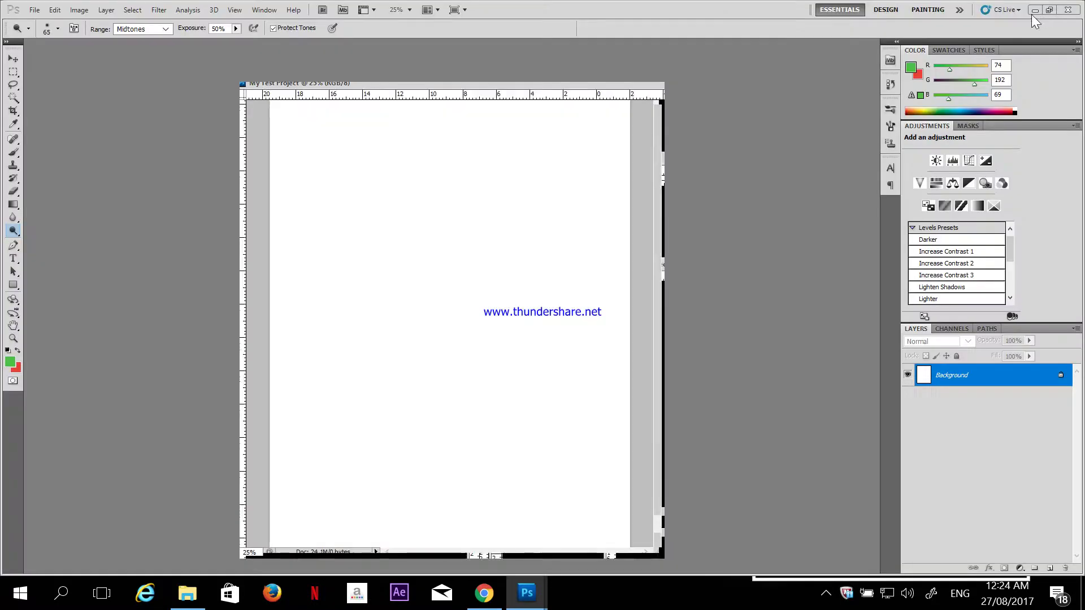
left_click_drag(319, 86, 215, 46)
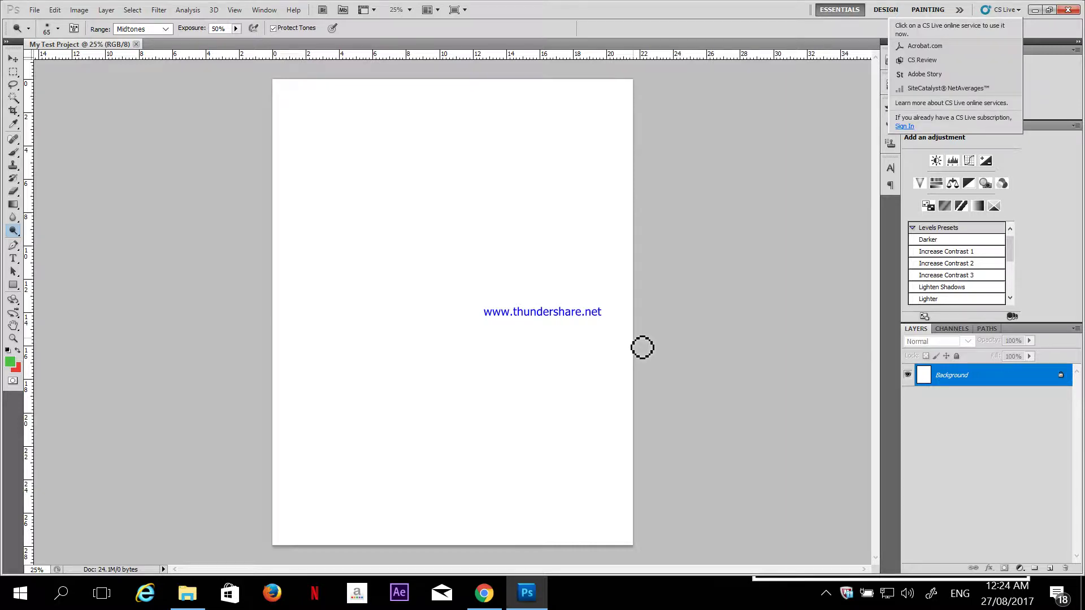
Dismiss the CS Live services list and look through the Levels presets among the adjustments
left_click(741, 364)
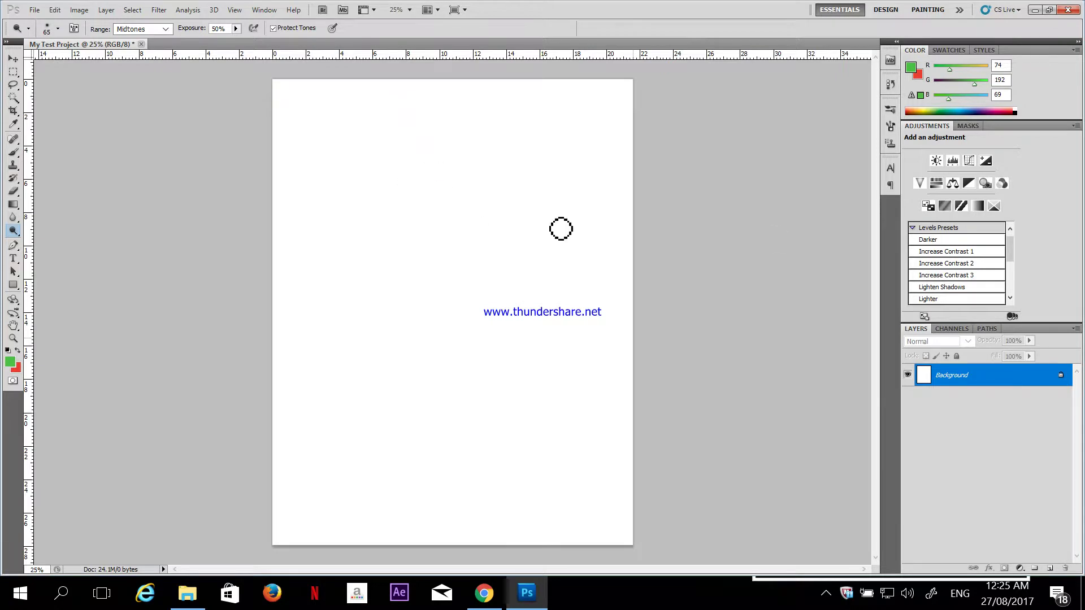
scroll(1012, 254, "down", 1)
mouse_move(1012, 253)
left_mouse_down()
mouse_move(1010, 285)
mouse_move(1008, 241)
mouse_move(1006, 294)
mouse_move(1006, 242)
left_mouse_up()
Give the Dodge tool a hard round brush tip with a size of 12 px
right_click(382, 140)
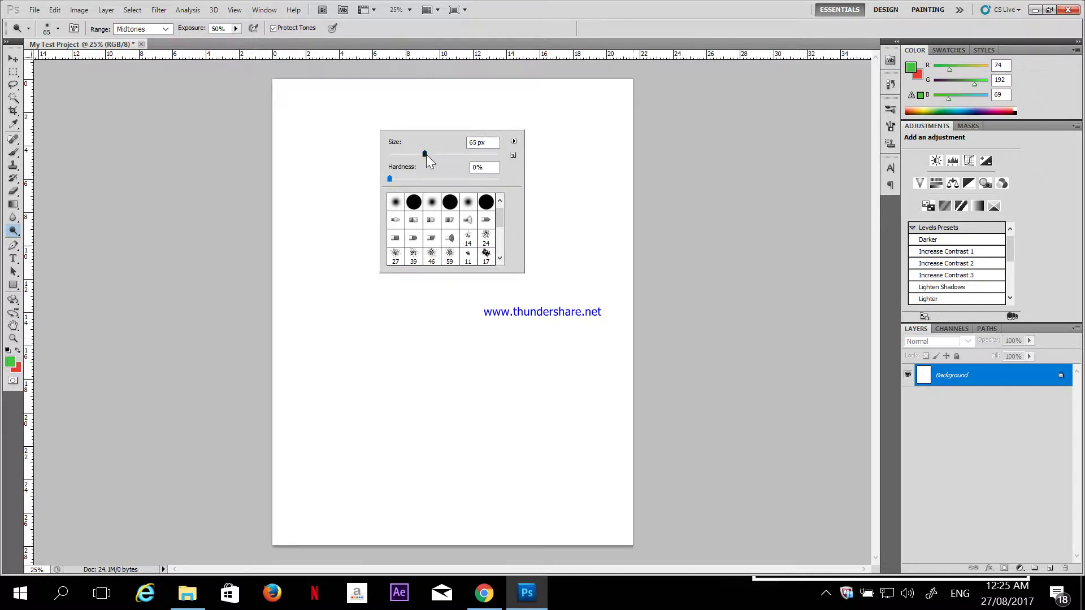
mouse_move(426, 154)
left_mouse_down()
mouse_move(490, 164)
mouse_move(486, 155)
mouse_move(393, 156)
left_mouse_up()
left_click(413, 201)
left_click(331, 177)
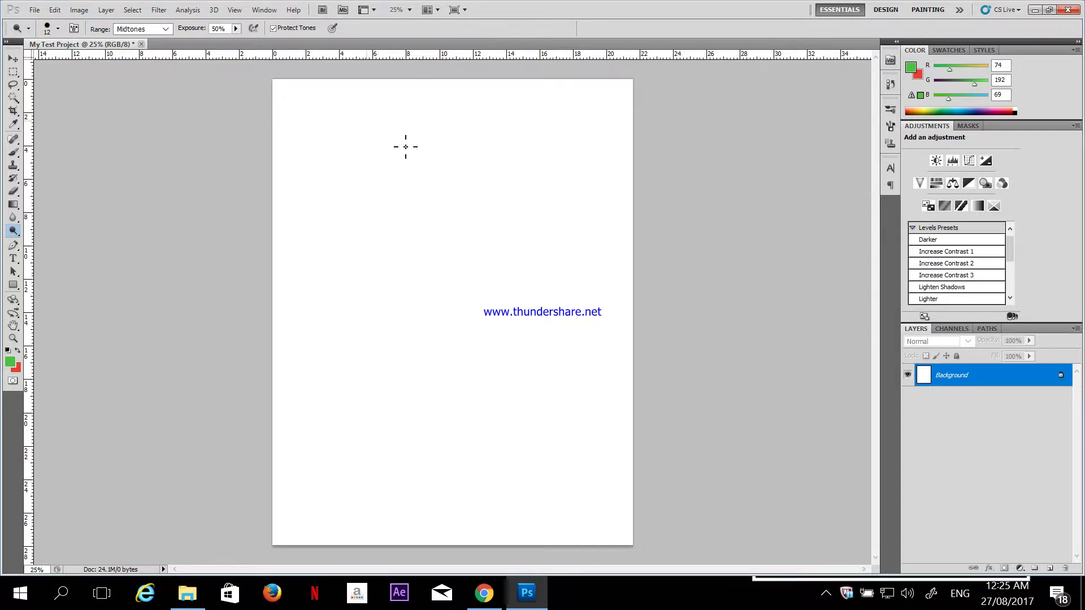
Enlarge the Dodge tool's brush to 108 px
right_click(401, 192)
left_click_drag(412, 207, 442, 207)
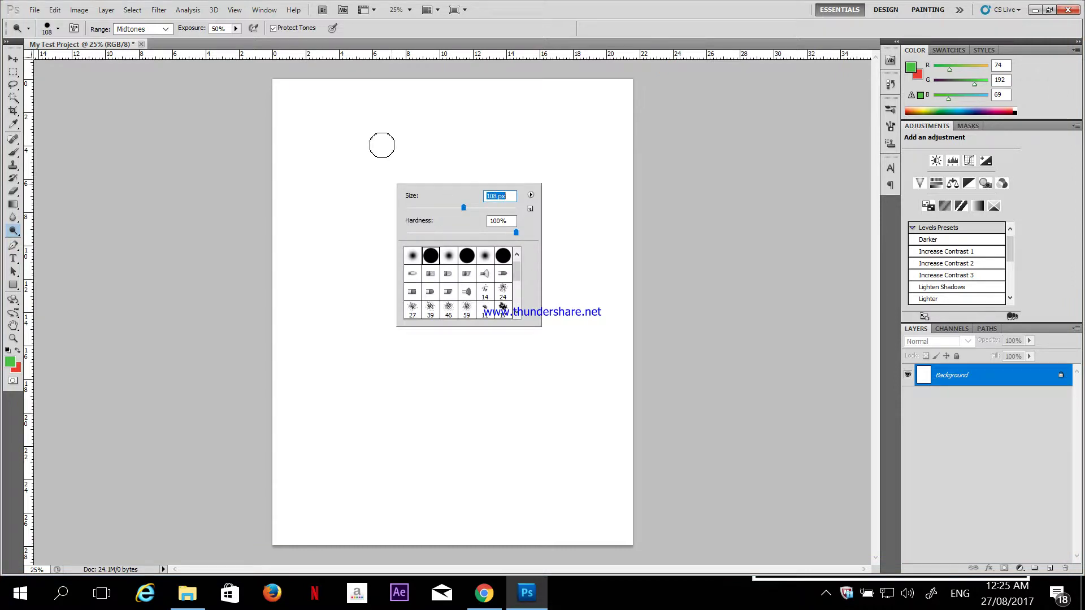
key("Return")
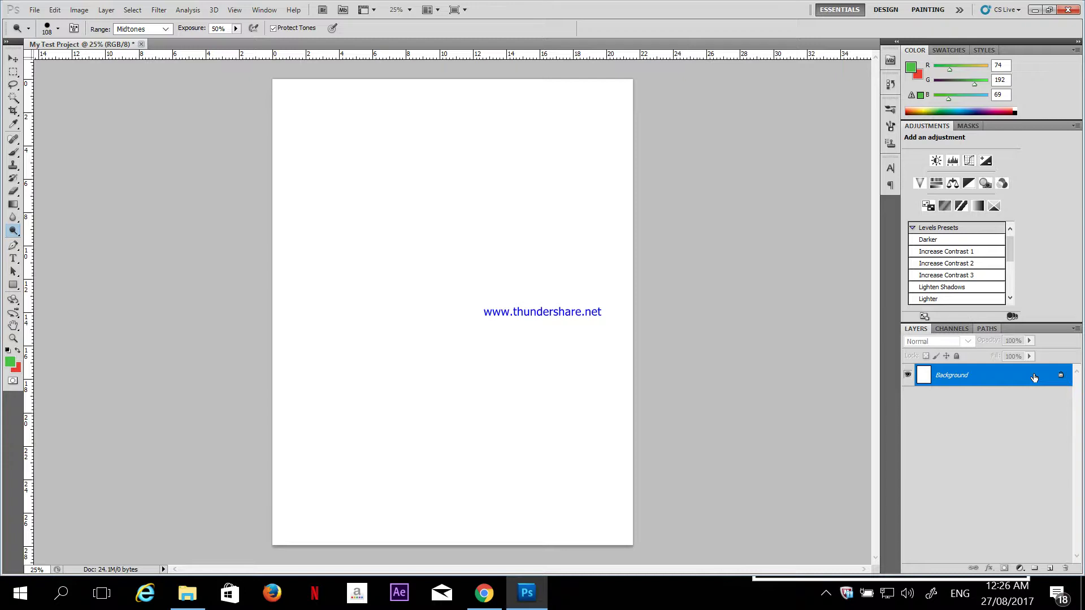
Add a new layer above the Background, switch to the Background layer and return to the new layer
left_click(1050, 568)
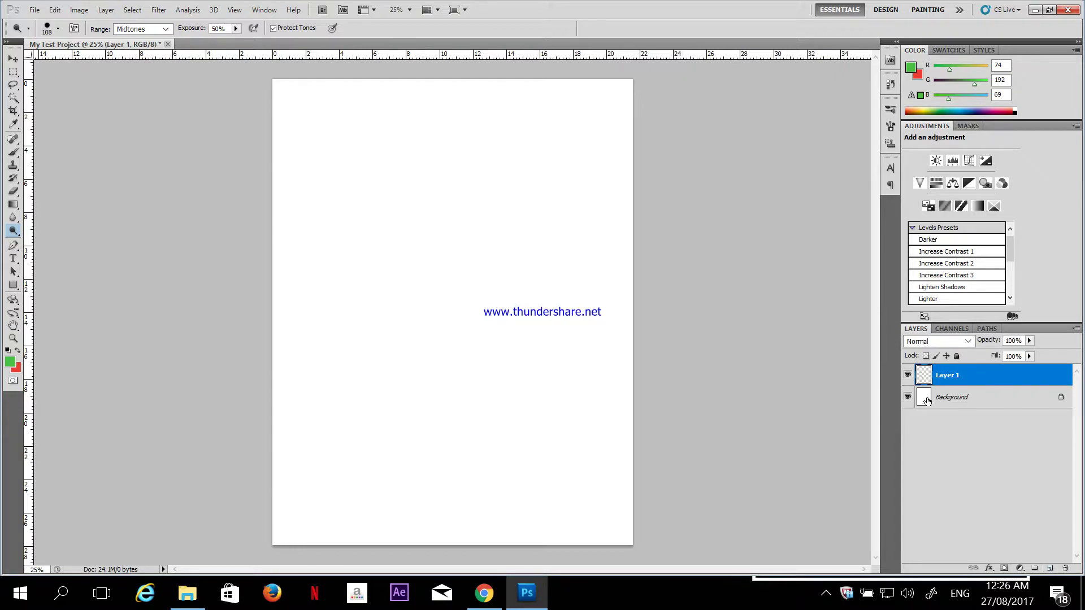
left_click(976, 400)
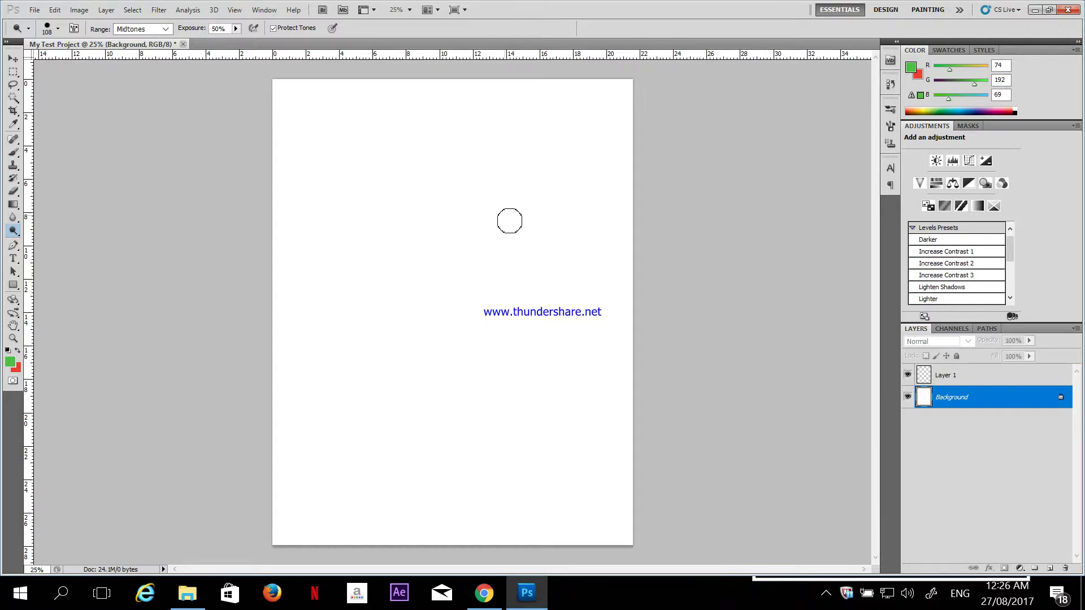
left_click(978, 374)
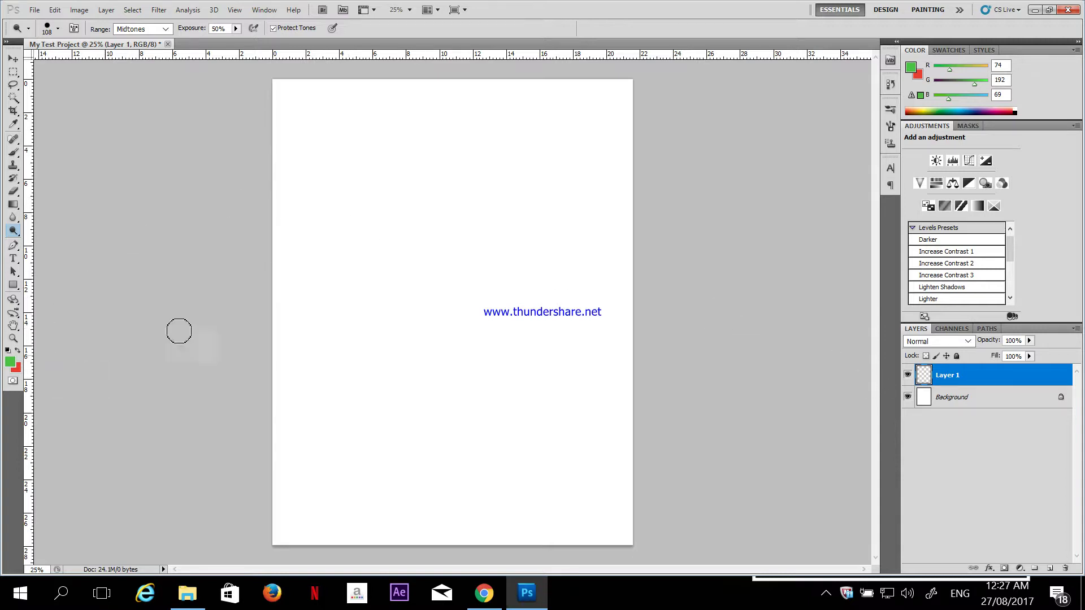
Open the foreground color picker over the canvas, and choose a bright green and shift its hue to yellow, f1e919
left_click(10, 363)
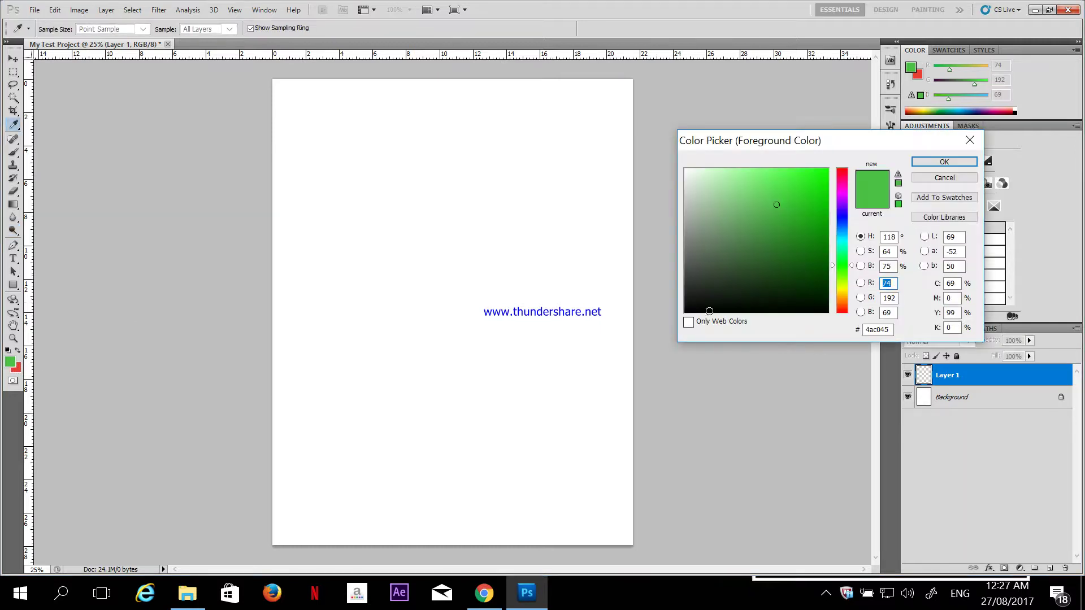
left_click_drag(865, 140, 706, 124)
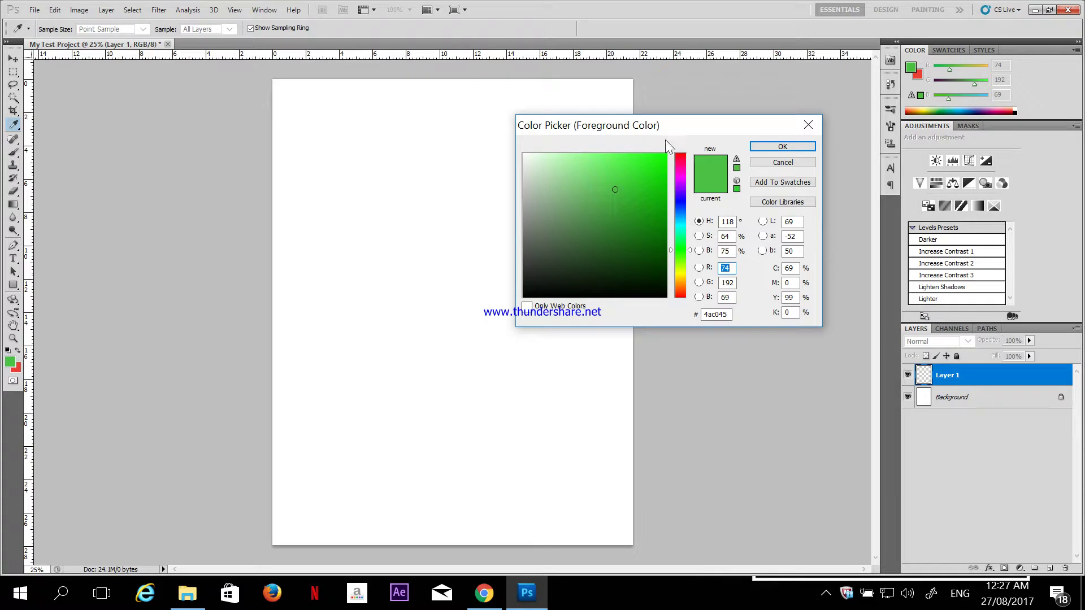
mouse_move(637, 170)
left_mouse_down()
mouse_move(642, 230)
mouse_move(540, 267)
mouse_move(636, 254)
mouse_move(608, 175)
mouse_move(651, 161)
left_mouse_up()
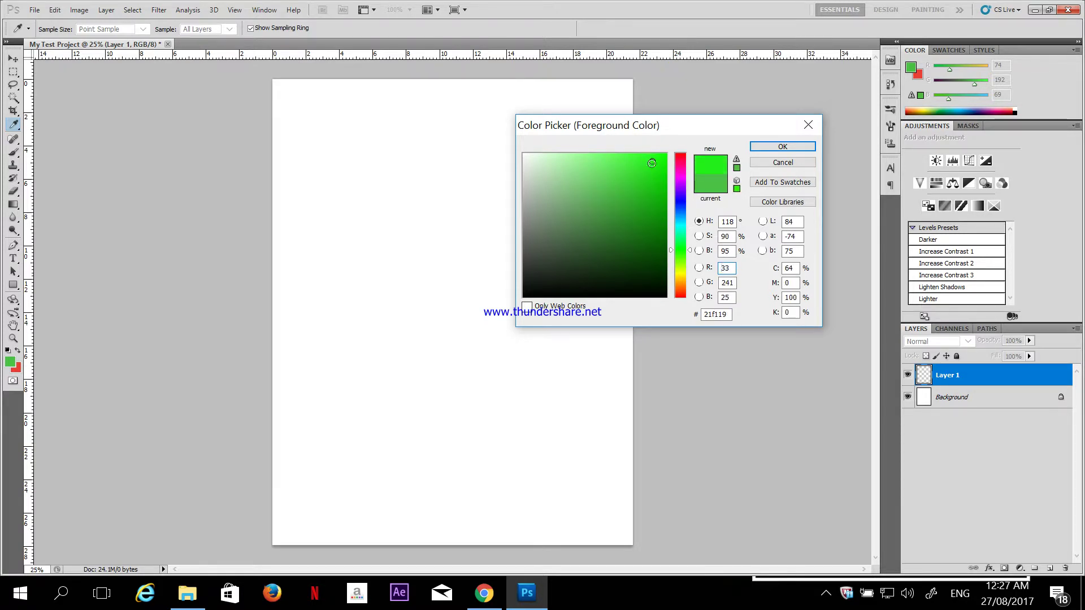
mouse_move(690, 256)
left_mouse_down()
mouse_move(691, 181)
mouse_move(684, 265)
mouse_move(685, 170)
mouse_move(678, 276)
mouse_move(682, 173)
mouse_move(681, 256)
mouse_move(689, 253)
mouse_move(688, 177)
mouse_move(678, 273)
left_mouse_up()
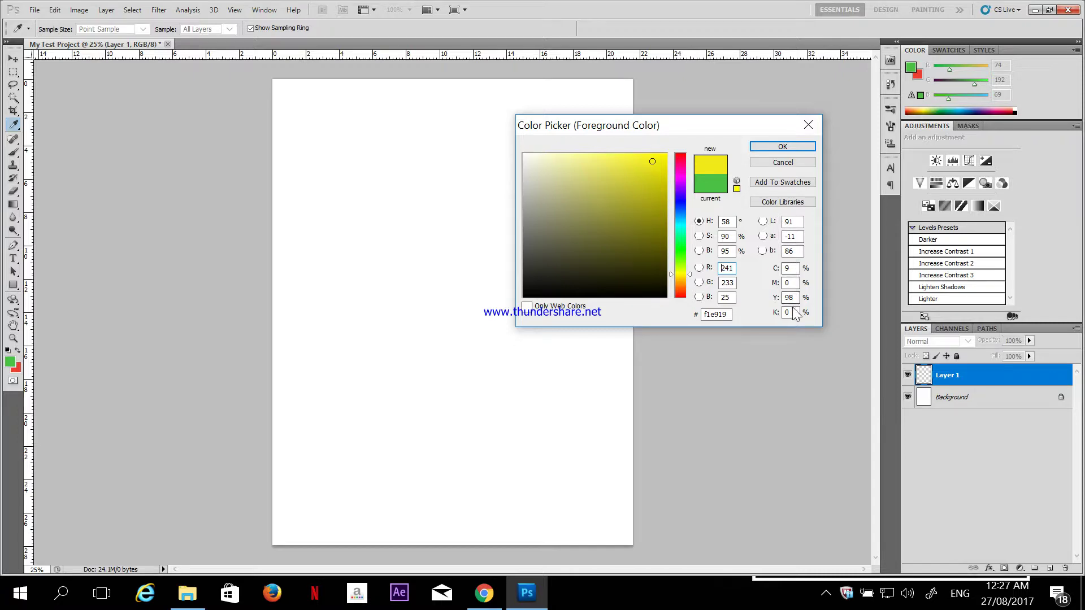
Go through the C, M, Y and K values of the foreground color, and pick a bright cyan, 00e4ff
double_click(791, 267)
double_click(789, 282)
double_click(789, 297)
double_click(789, 312)
double_click(791, 267)
left_click(679, 223)
left_click_drag(655, 161, 669, 153)
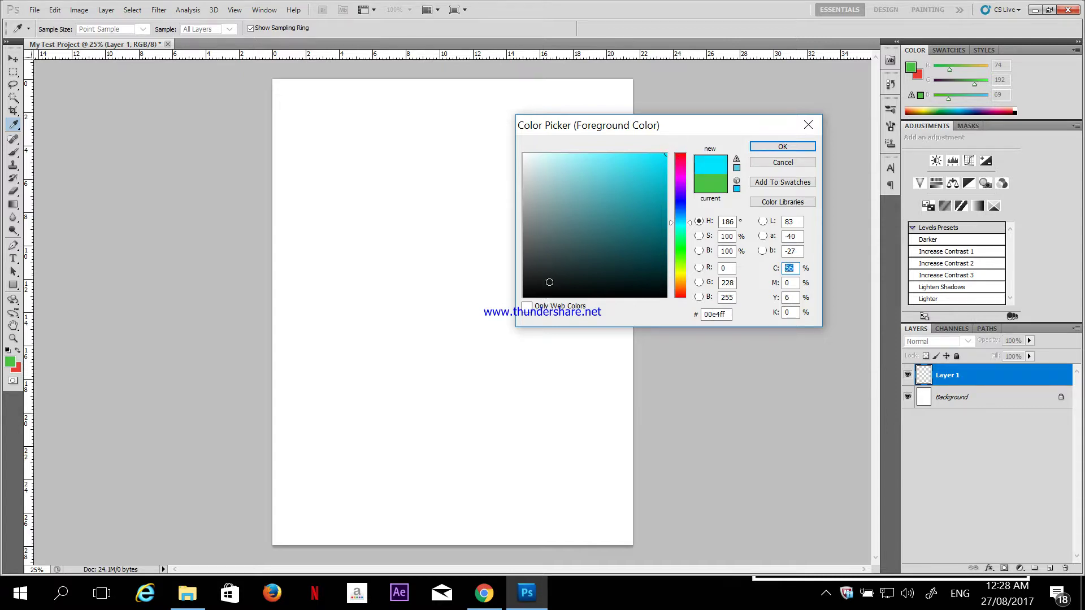
Try black, a dark gray and white in the foreground color picker, and set the foreground color to black, 000000
left_click_drag(548, 289, 532, 293)
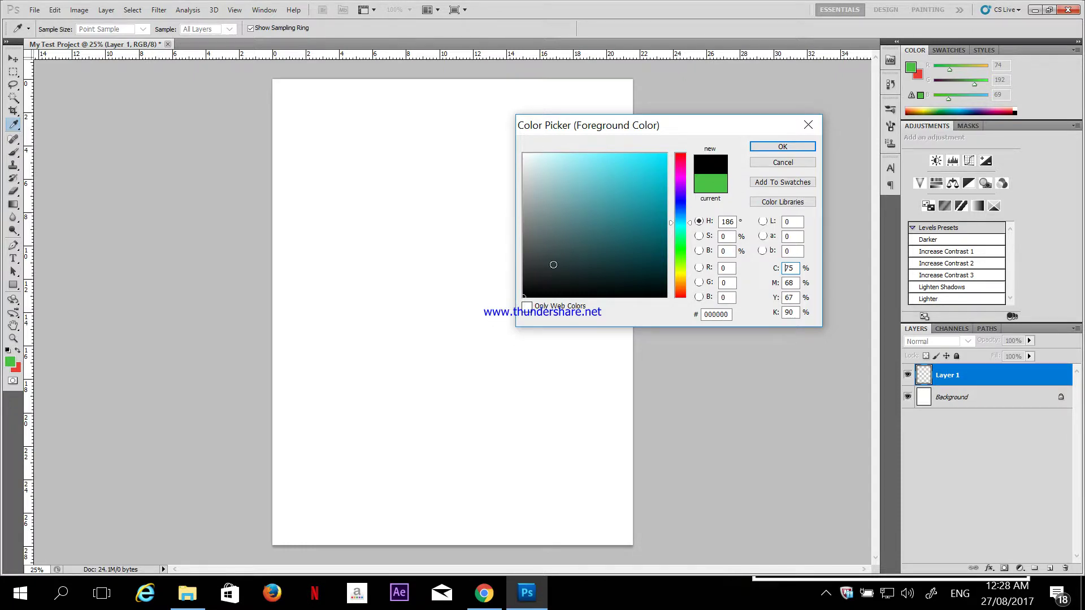
left_click(567, 253)
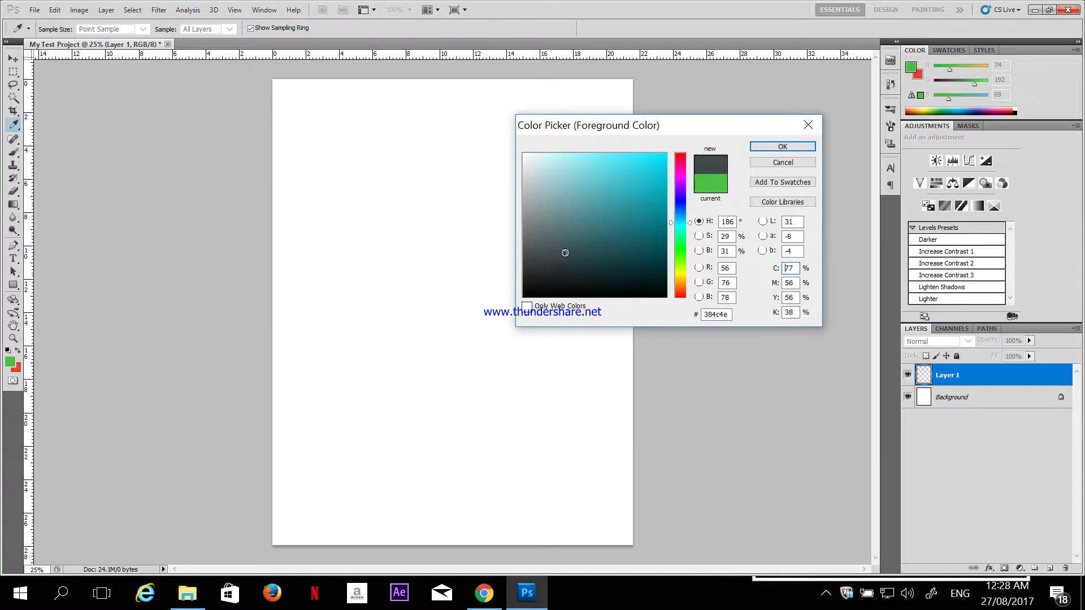
left_click_drag(568, 252, 516, 304)
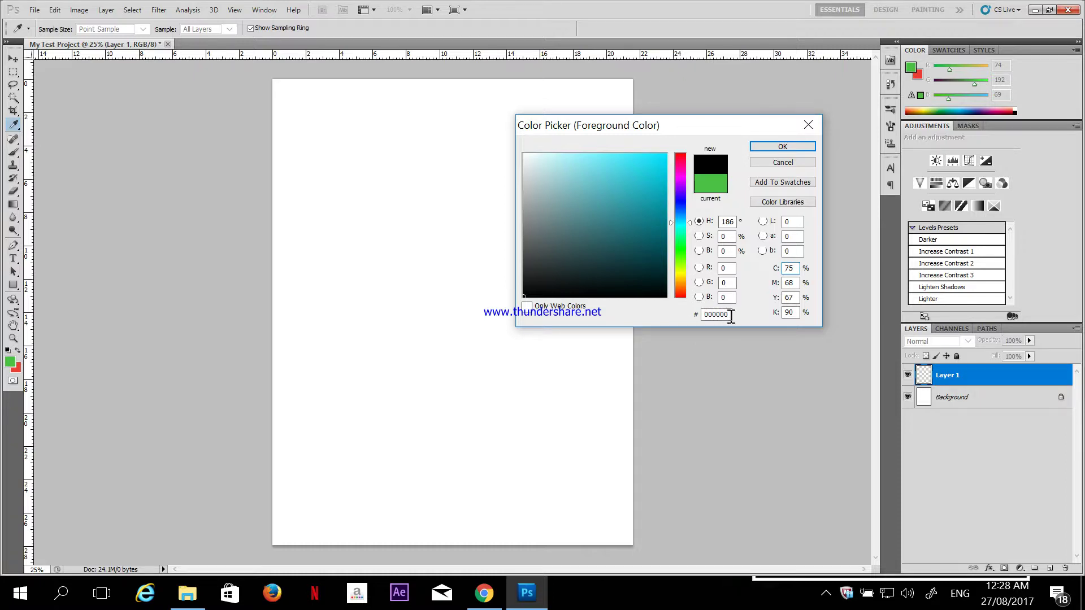
left_click(524, 152)
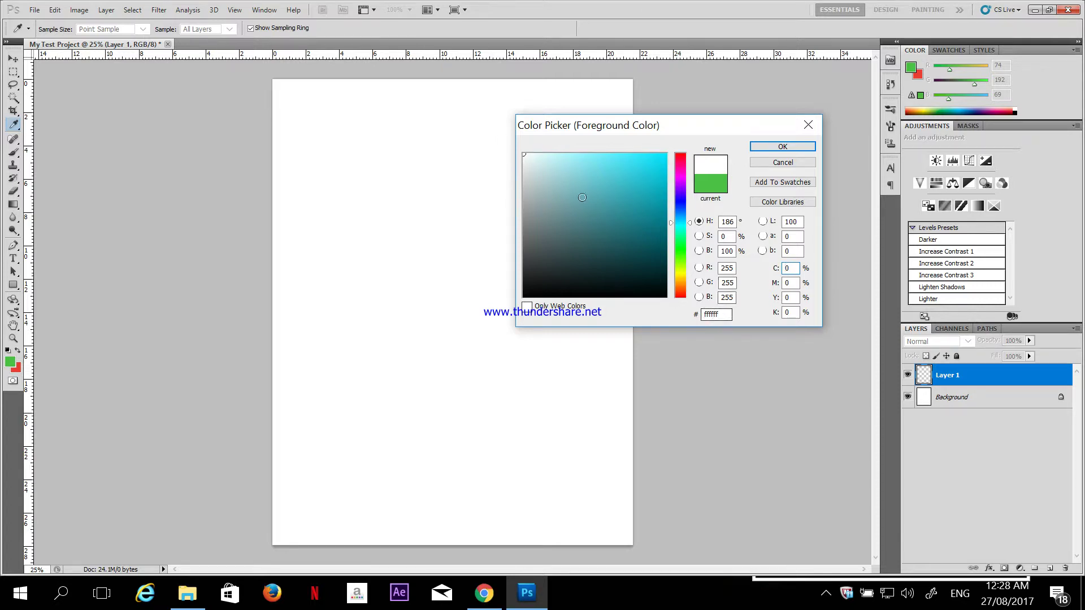
left_click_drag(551, 285, 487, 312)
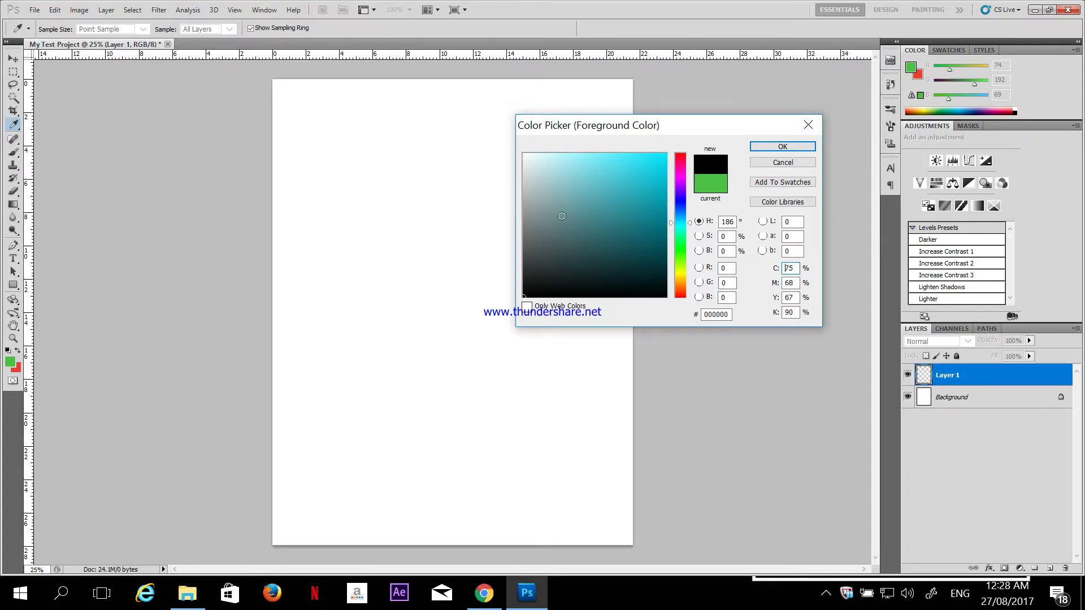
left_click_drag(540, 175, 498, 131)
left_click_drag(575, 272, 475, 320)
left_click(782, 147)
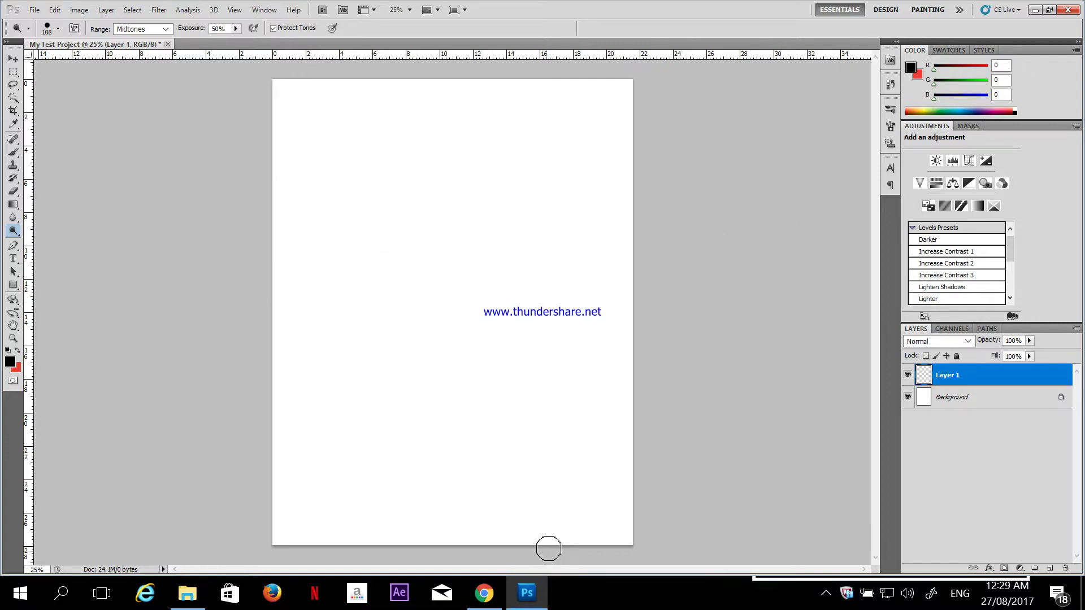
Set the Dodge tool's exposure to 100%, and try filling Layer 1 with the black foreground color and undo the fill
right_click(482, 244)
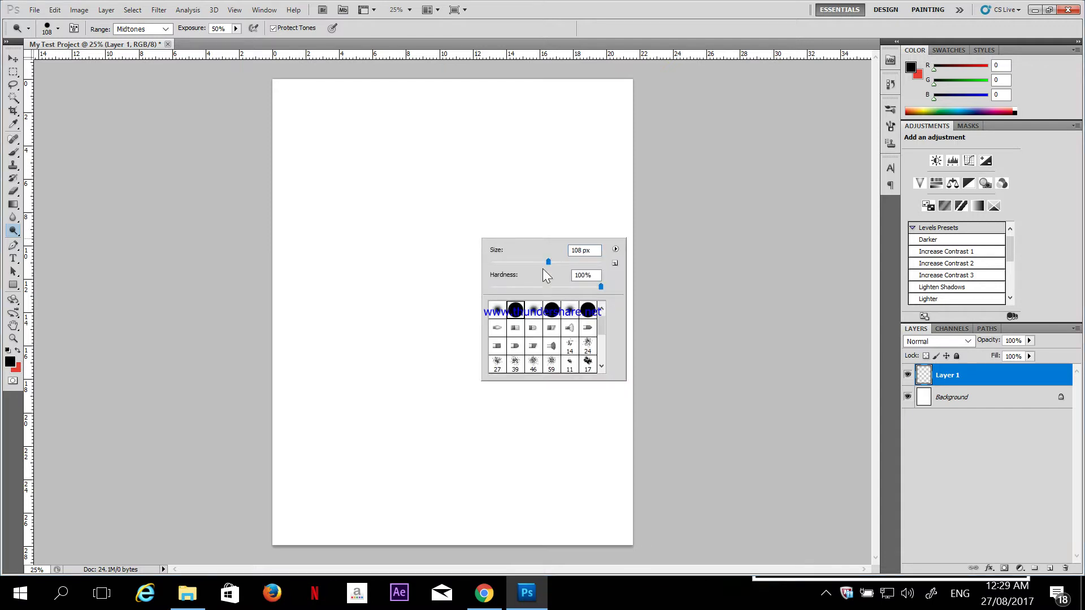
left_click(399, 175)
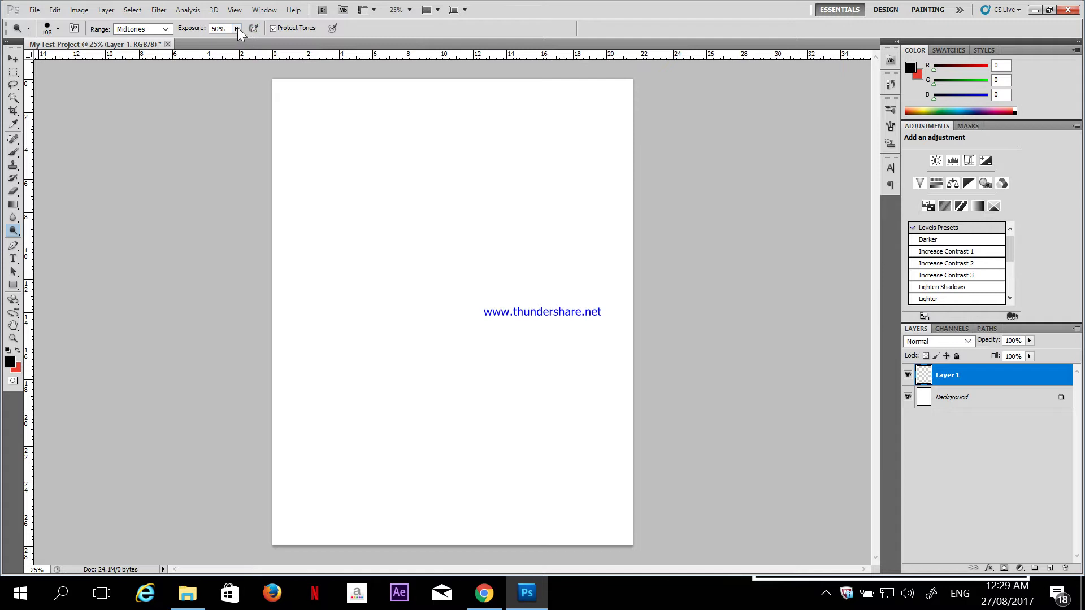
left_click_drag(236, 28, 293, 44)
key("alt+BackSpace")
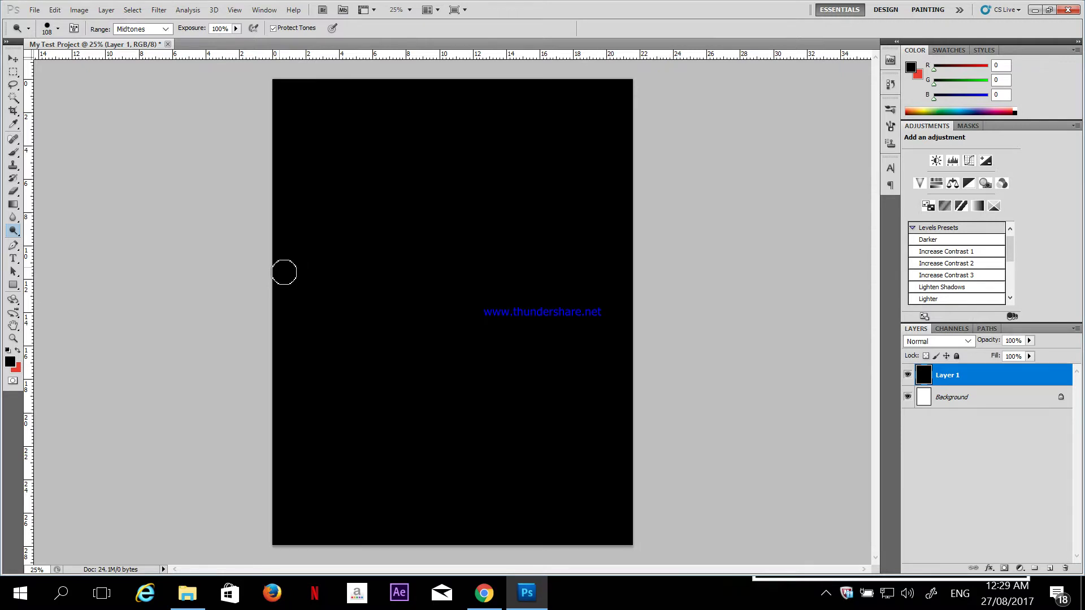
key("ctrl+z")
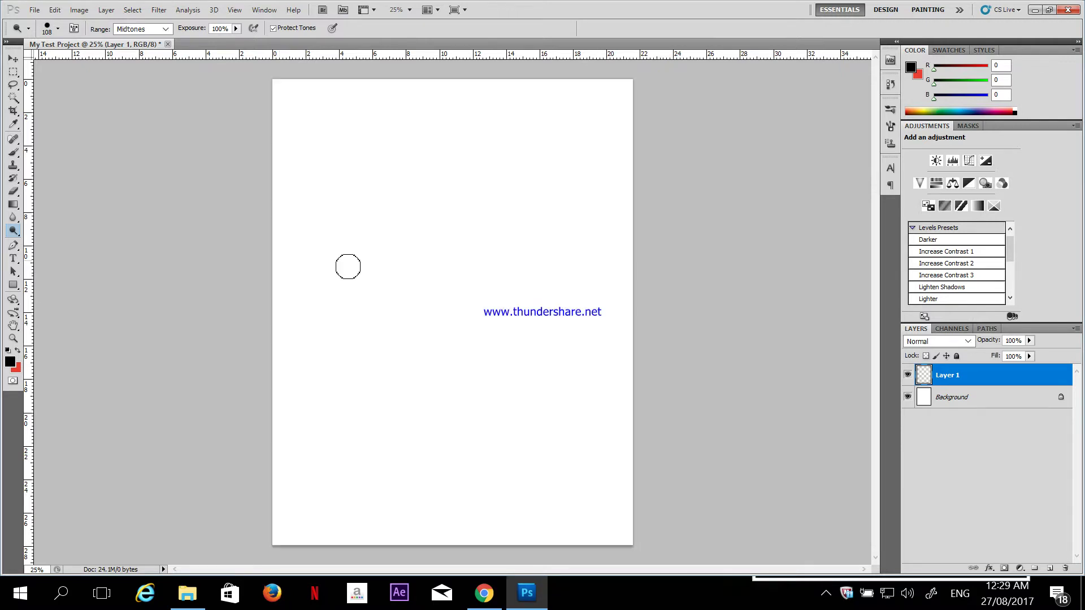
Enlarge the Dodge tool's brush to 187 px
right_click(418, 243)
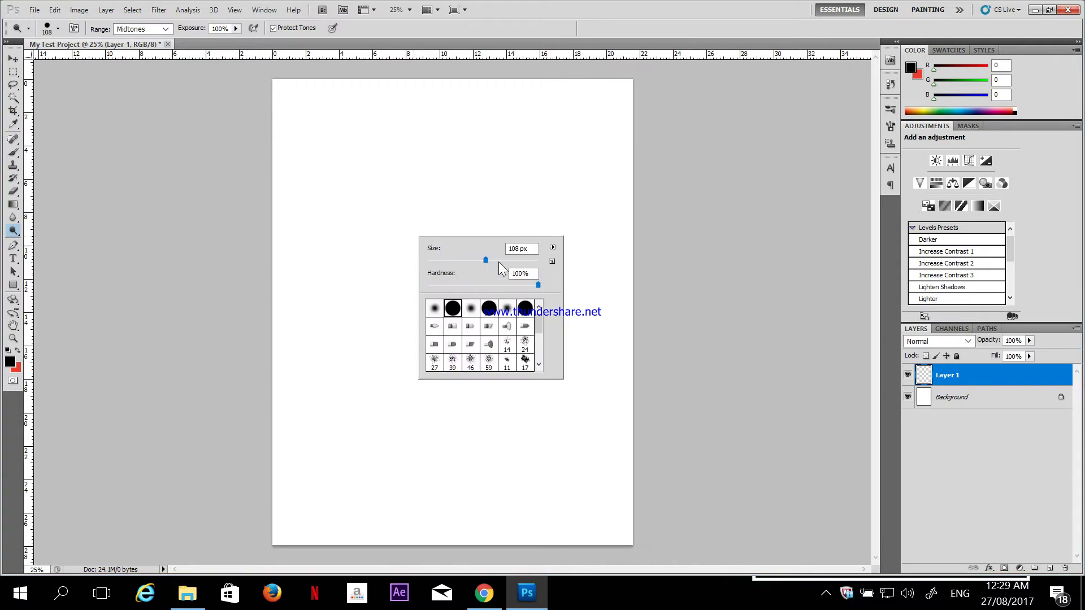
left_click_drag(496, 259, 507, 259)
left_click(362, 188)
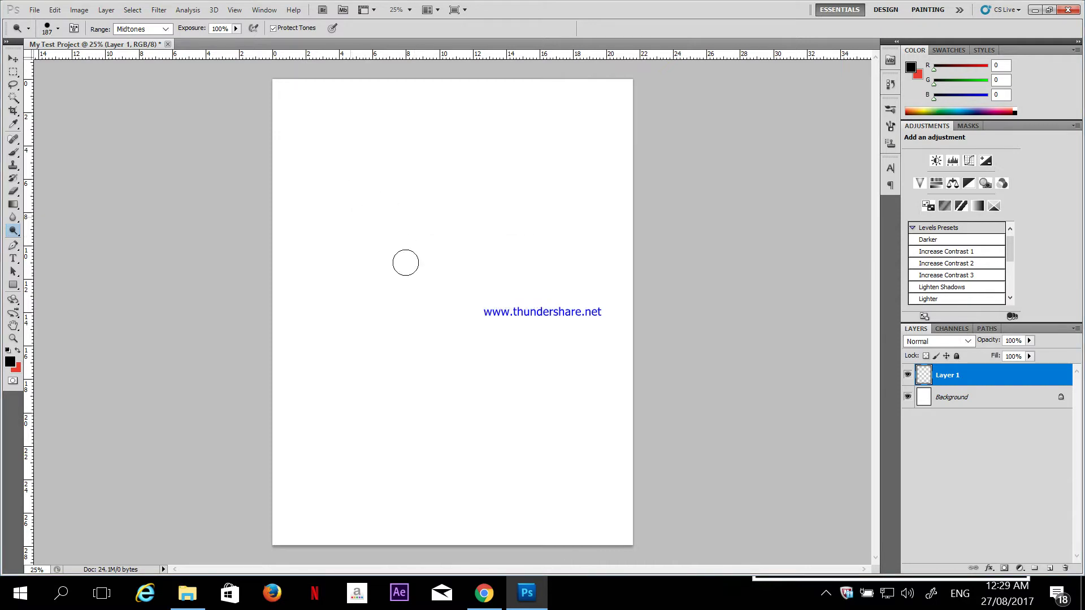
Switch to the Brush tool, paint a short black test stroke on Layer 1 and undo it
left_click(13, 272)
key("b")
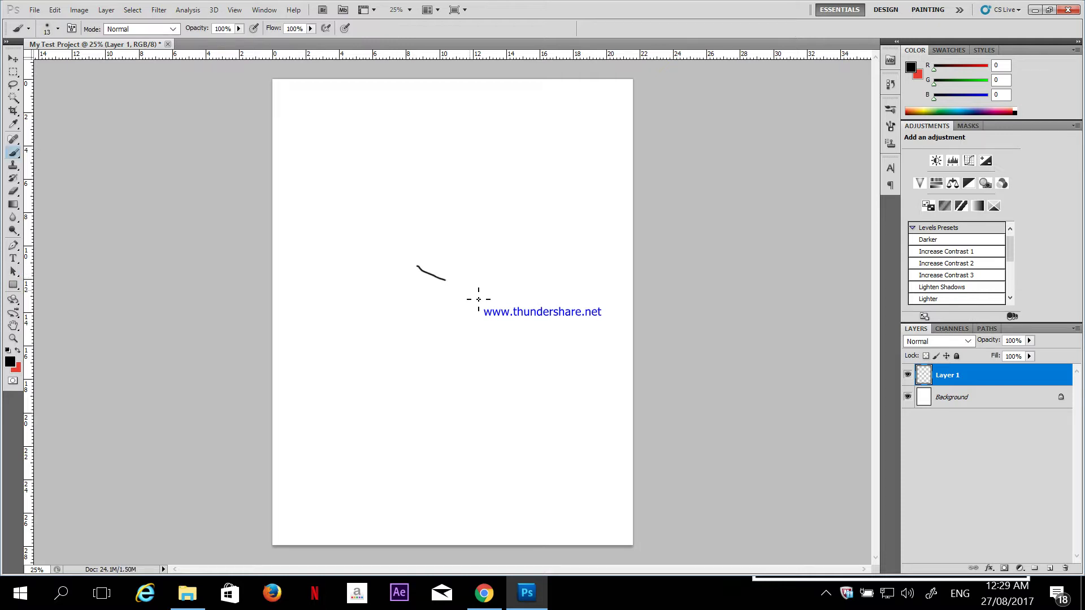
key("ctrl+z")
View the tools grouped with the Brush tool and the Spot Healing Brush, and return to the Brush tool
right_click(14, 153)
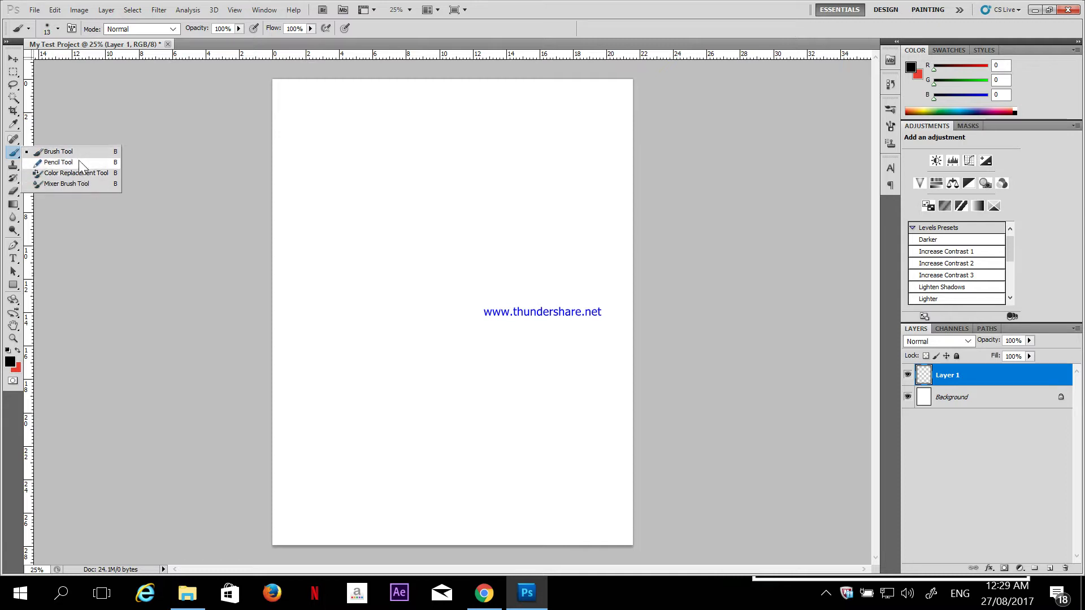
left_click(73, 152)
right_click(14, 139)
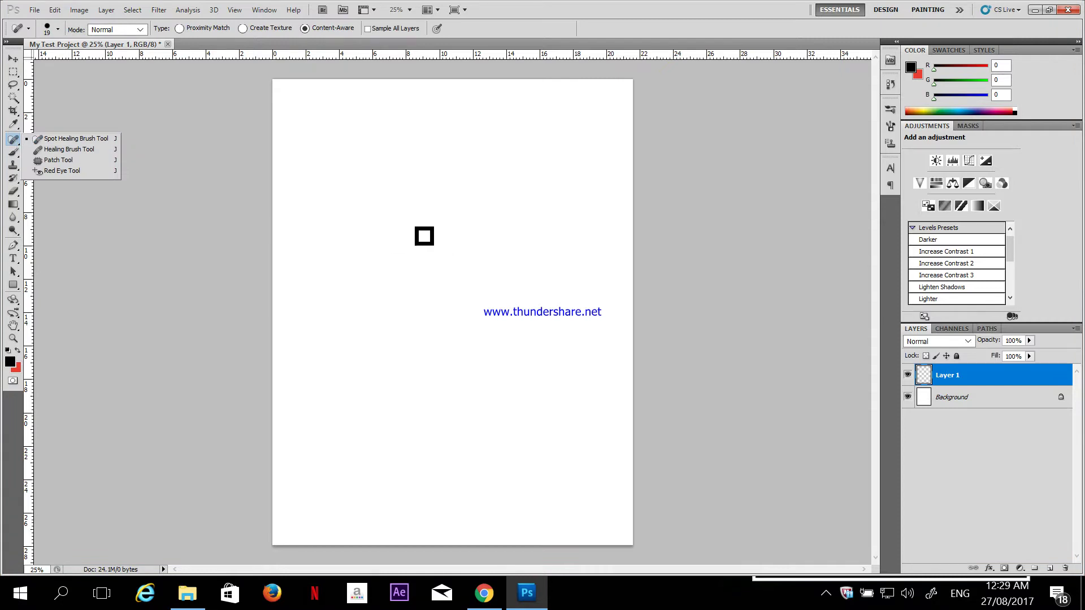
left_click(97, 105)
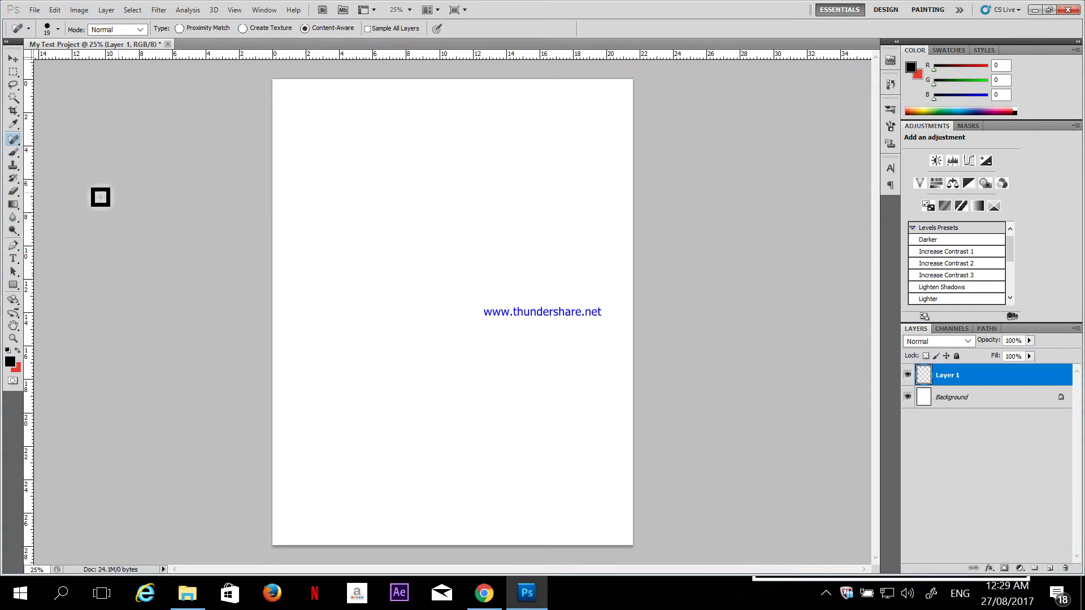
left_click(14, 152)
right_click(14, 152)
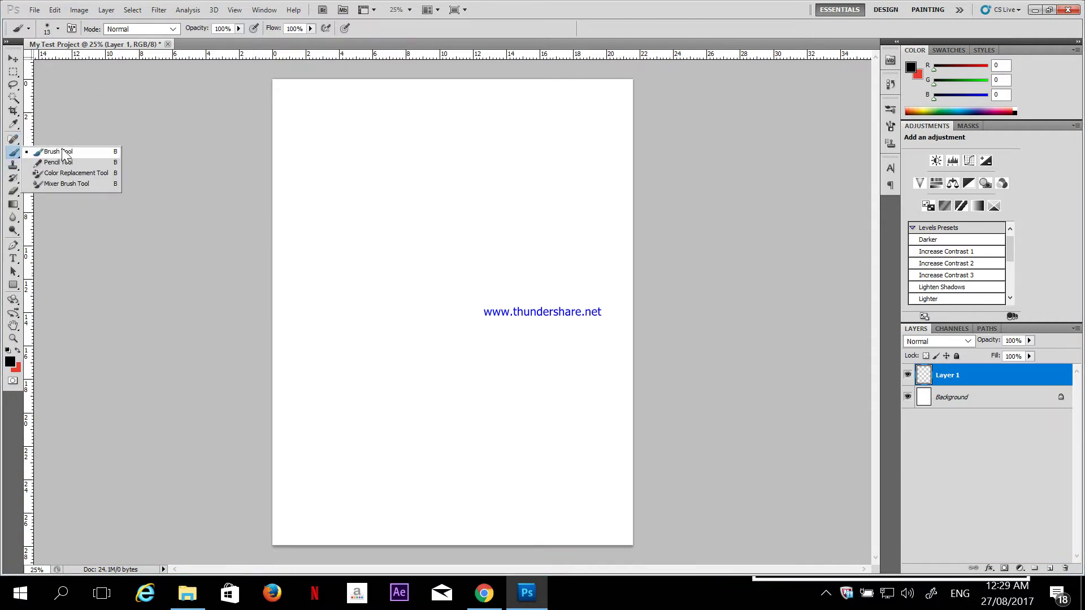
left_click(63, 153)
Enlarge the Brush tool's tip step by step to 1200 px
key("bracketright")
key("bracketright")
key("bracketright")
key("bracketright")
key("bracketright")
key("bracketright")
key("bracketright")
key("bracketright")
key("bracketright")
key("bracketright")
key("bracketright")
key("bracketright")
key("bracketright")
key("bracketright")
key("bracketright")
key("bracketright")
key("bracketright")
key("bracketright")
key("bracketright")
key("bracketright")
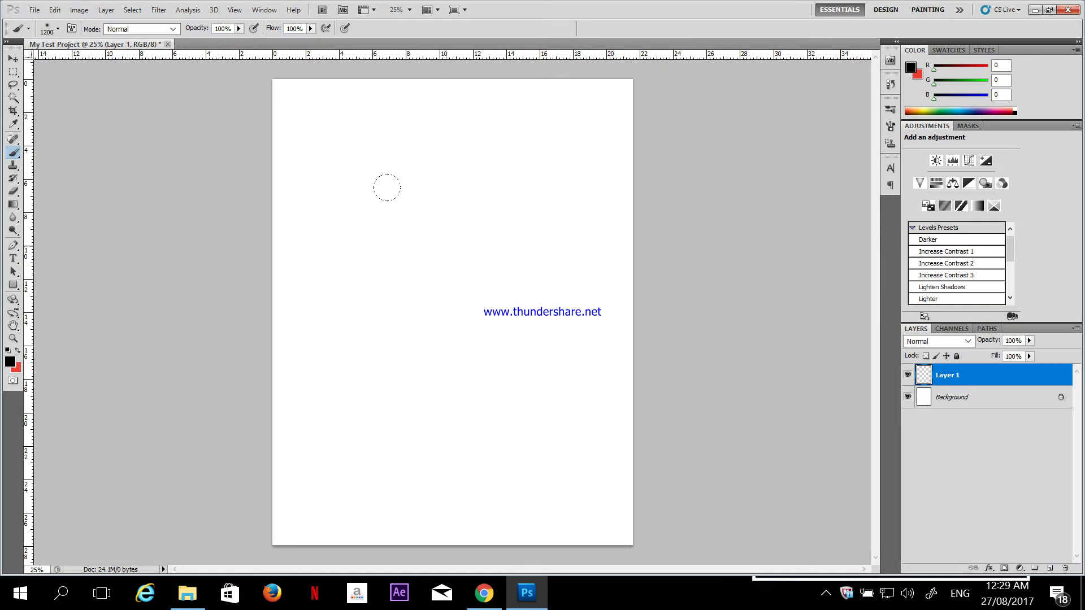
Reduce the Brush tool's size to 46 px in the brush settings
right_click(405, 201)
mouse_move(559, 261)
left_mouse_down()
mouse_move(456, 261)
mouse_move(577, 266)
mouse_move(480, 261)
left_mouse_up()
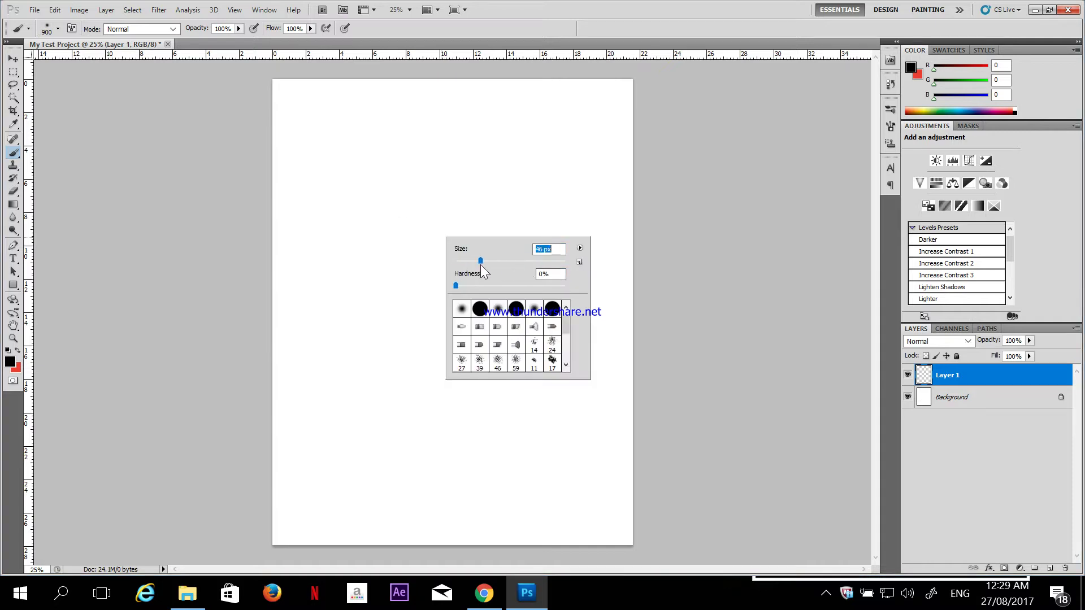
left_click(418, 183)
Vary the brush size step by step, ending at 200 px, and undo the test stroke
key("bracketright")
key("bracketright")
key("bracketright")
key("bracketright")
key("bracketright")
key("bracketright")
key("bracketright")
key("bracketright")
key("bracketright")
key("bracketright")
key("bracketright")
key("bracketright")
key("bracketleft")
key("bracketleft")
key("ctrl+z")
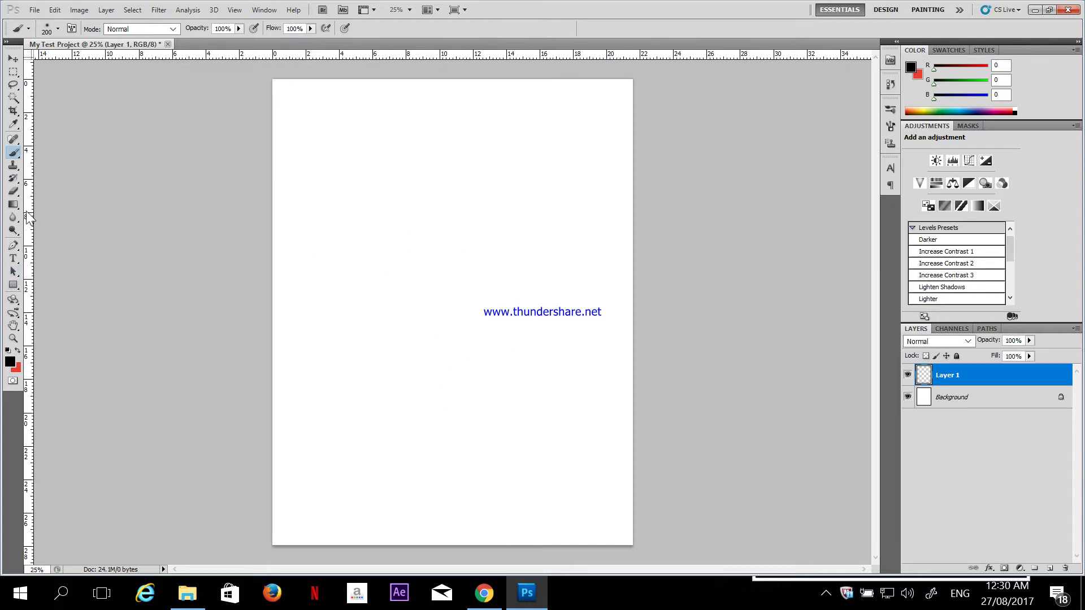
Choose the Brush tool from its tool group and paint a large looping black scribble on Layer 1
right_click(14, 155)
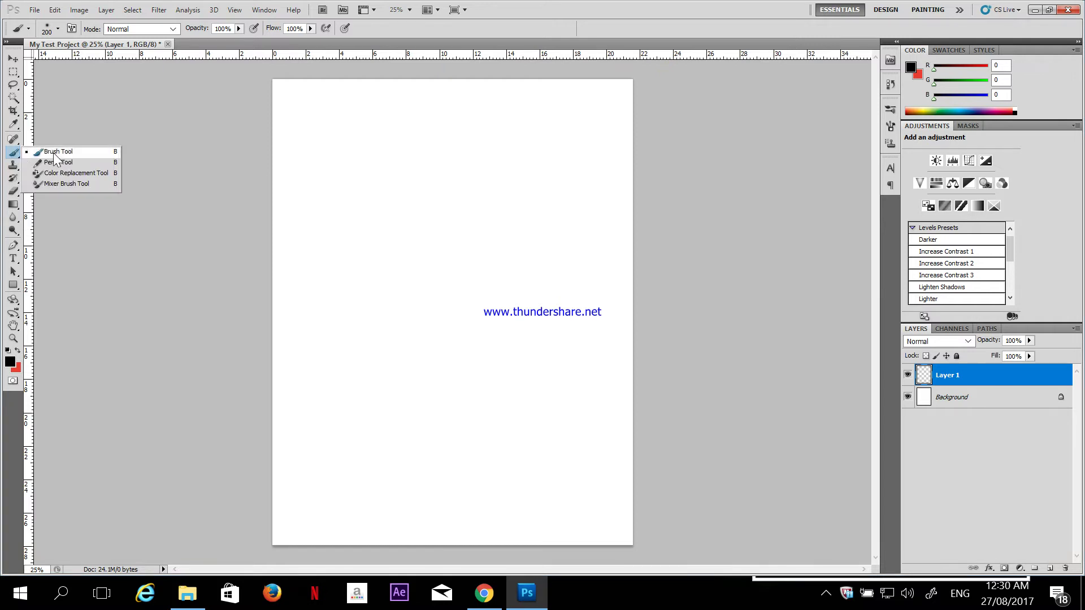
left_click(114, 150)
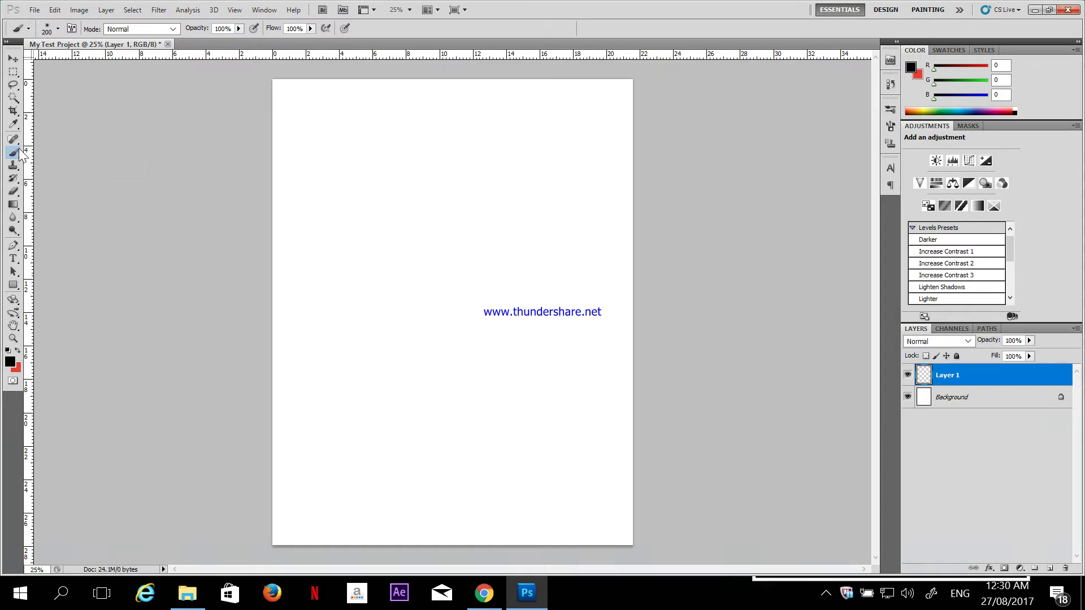
right_click(16, 155)
left_click(106, 154)
mouse_move(412, 208)
left_mouse_down()
mouse_move(401, 263)
mouse_move(352, 281)
mouse_move(345, 221)
mouse_move(464, 174)
mouse_move(496, 283)
mouse_move(393, 356)
mouse_move(372, 292)
mouse_move(487, 266)
mouse_move(518, 354)
mouse_move(417, 398)
mouse_move(416, 341)
mouse_move(513, 319)
mouse_move(514, 438)
mouse_move(427, 418)
mouse_move(462, 383)
mouse_move(513, 447)
mouse_move(420, 474)
mouse_move(419, 315)
mouse_move(389, 276)
mouse_move(339, 281)
mouse_move(394, 400)
mouse_move(474, 252)
mouse_move(447, 332)
mouse_move(503, 287)
left_mouse_up()
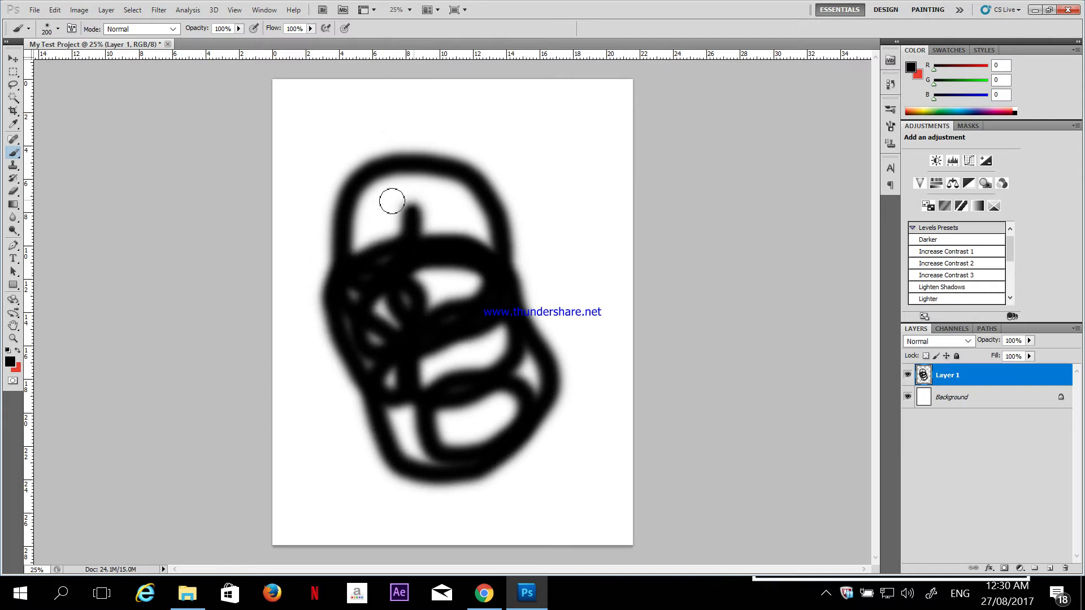
Hide and show Layer 1 repeatedly, and extend the scribble with more black strokes in the upper part of the page
left_click(907, 375)
left_click(907, 375)
left_click(906, 376)
left_click(906, 376)
left_click_drag(463, 181, 596, 231)
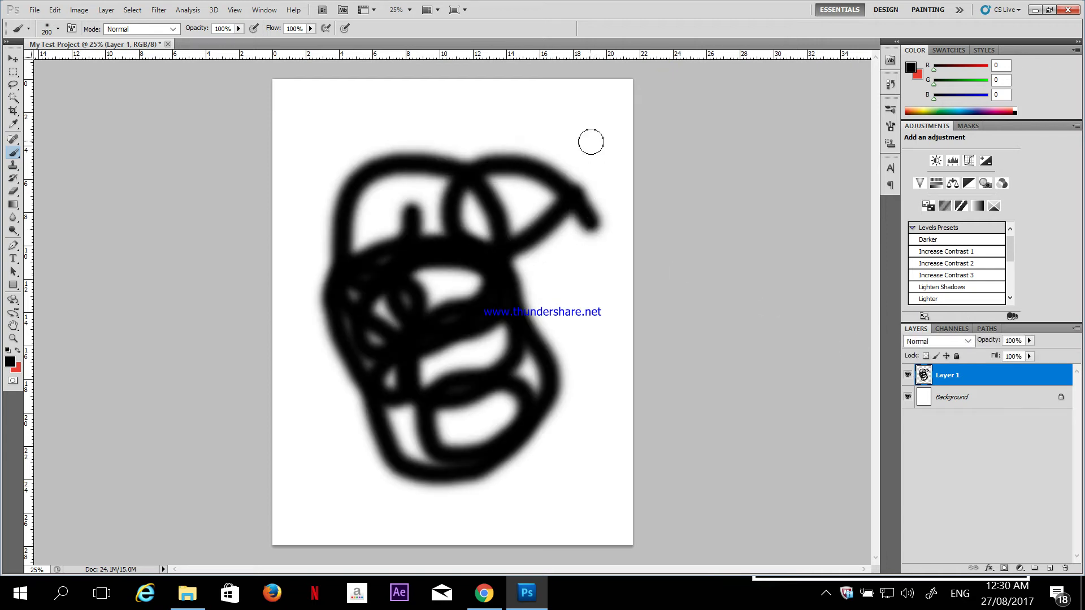
left_click_drag(588, 136, 389, 129)
Replace the scribbled layer with a new empty layer and paint a looping black stroke in the middle of the page
left_click_drag(1040, 379, 1064, 567)
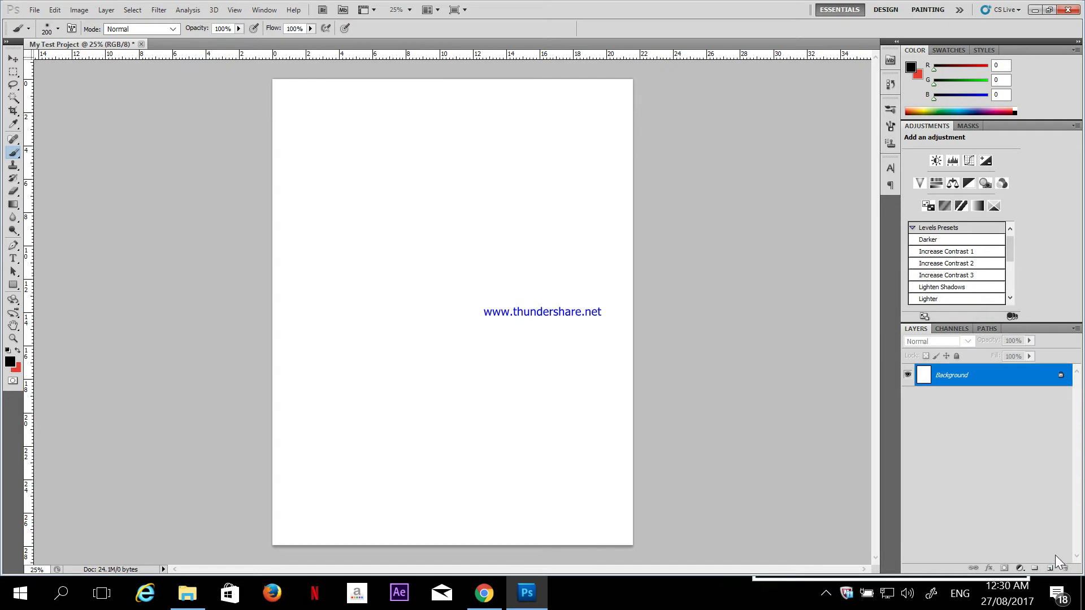
left_click(1049, 568)
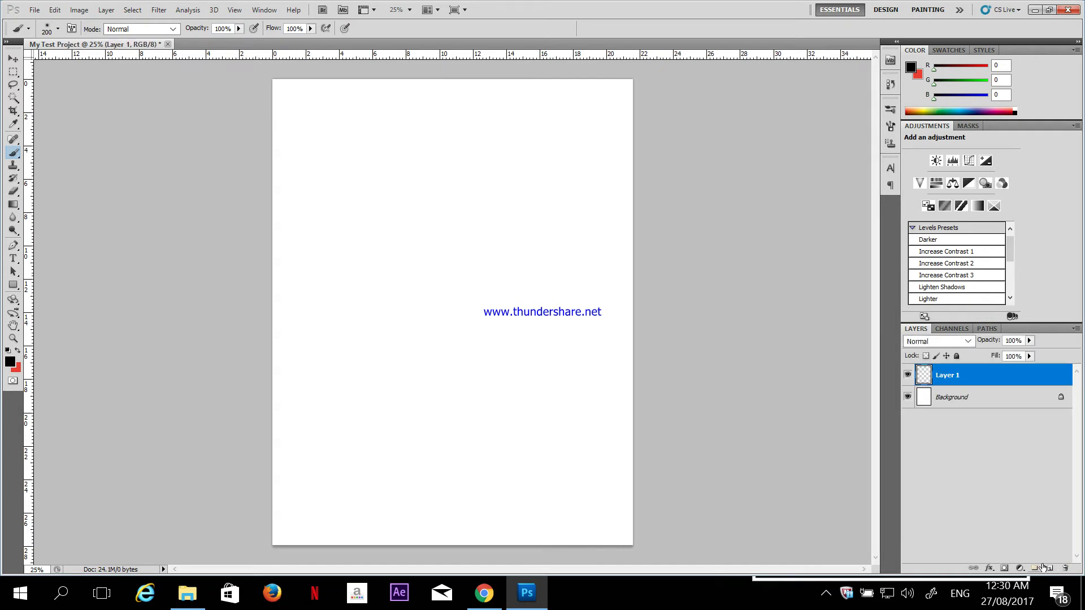
mouse_move(416, 239)
left_mouse_down()
mouse_move(410, 301)
mouse_move(459, 254)
mouse_move(411, 333)
mouse_move(499, 445)
mouse_move(410, 426)
left_mouse_up()
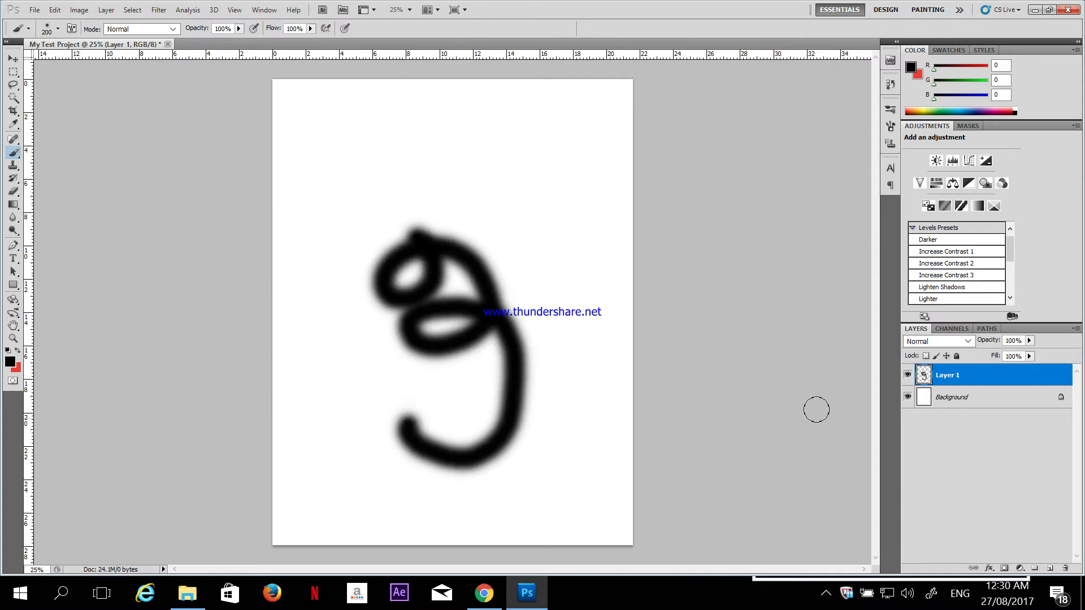
Select the Background layer and switch its visibility off and on repeatedly, leaving it visible
left_click(974, 400)
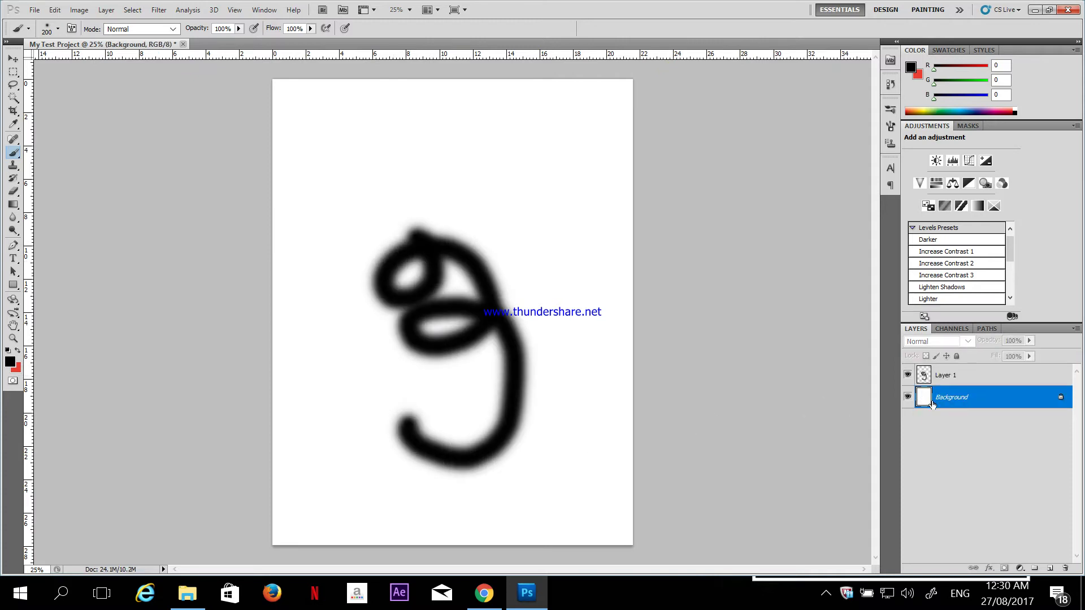
left_click(907, 397)
left_click(908, 398)
left_click(908, 399)
left_click(908, 399)
left_click(908, 398)
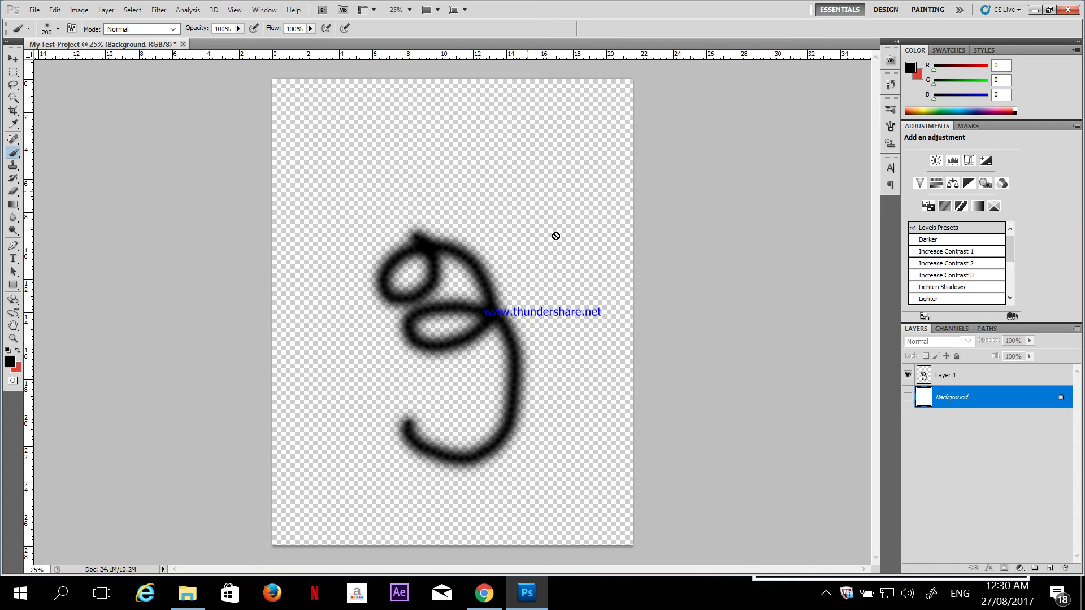
left_click(908, 399)
Return to Layer 1 and paint another looping black stroke from the upper part of the page into the existing one
left_click(952, 371)
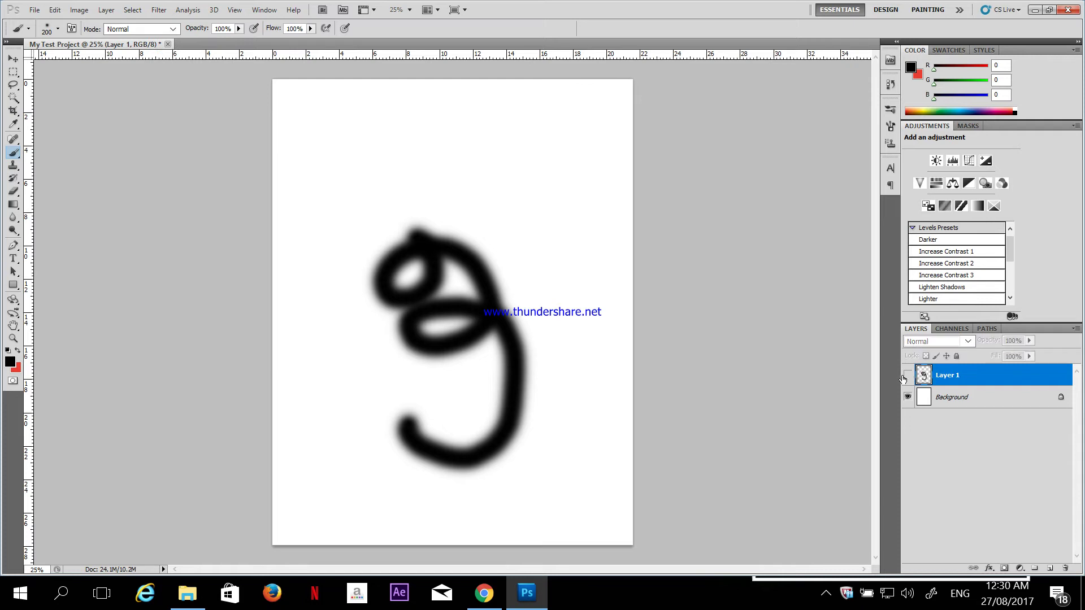
mouse_move(478, 138)
left_mouse_down()
mouse_move(564, 205)
mouse_move(521, 235)
mouse_move(378, 157)
mouse_move(356, 231)
mouse_move(472, 357)
mouse_move(365, 330)
mouse_move(474, 266)
left_mouse_up()
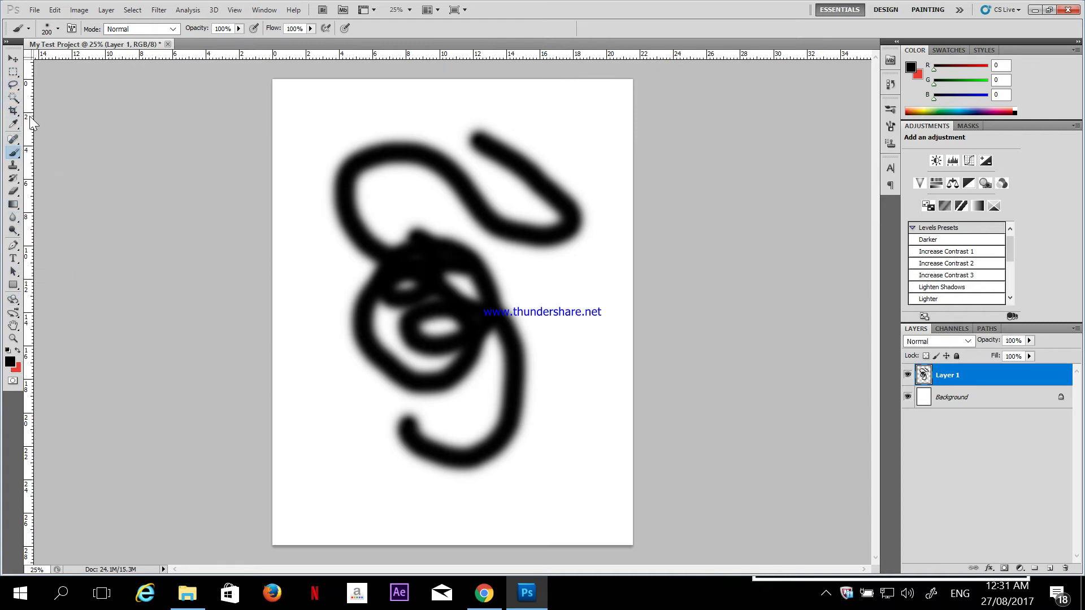
Go through the Spot Healing Brush, the Eyedropper group and the Path Selection group, and select the Rectangular Marquee tool
left_click(17, 139)
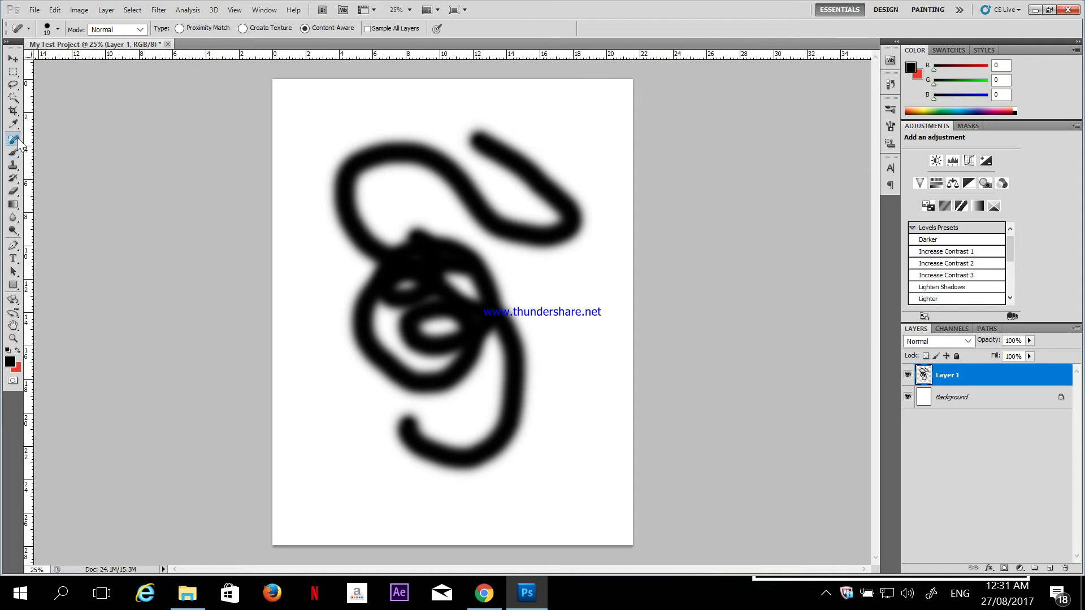
left_click(16, 125)
left_click(18, 125)
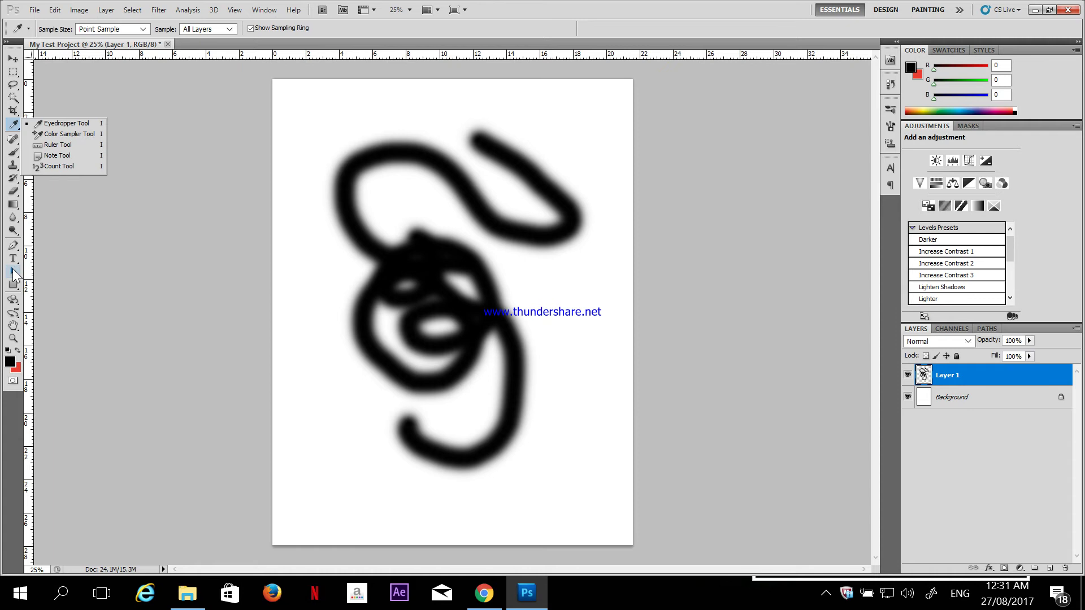
left_click(14, 273)
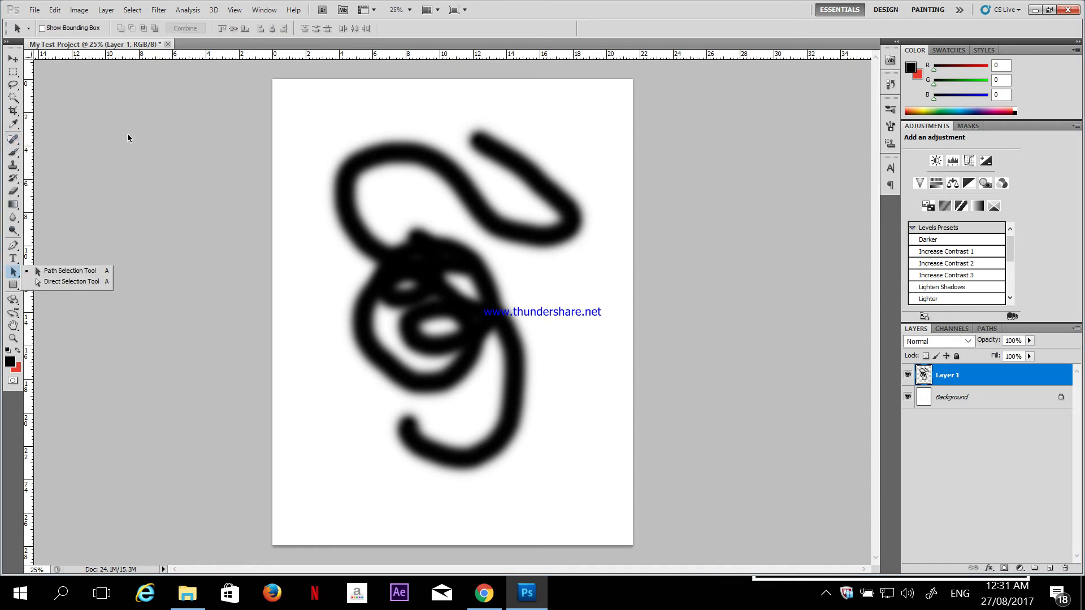
left_click(13, 72)
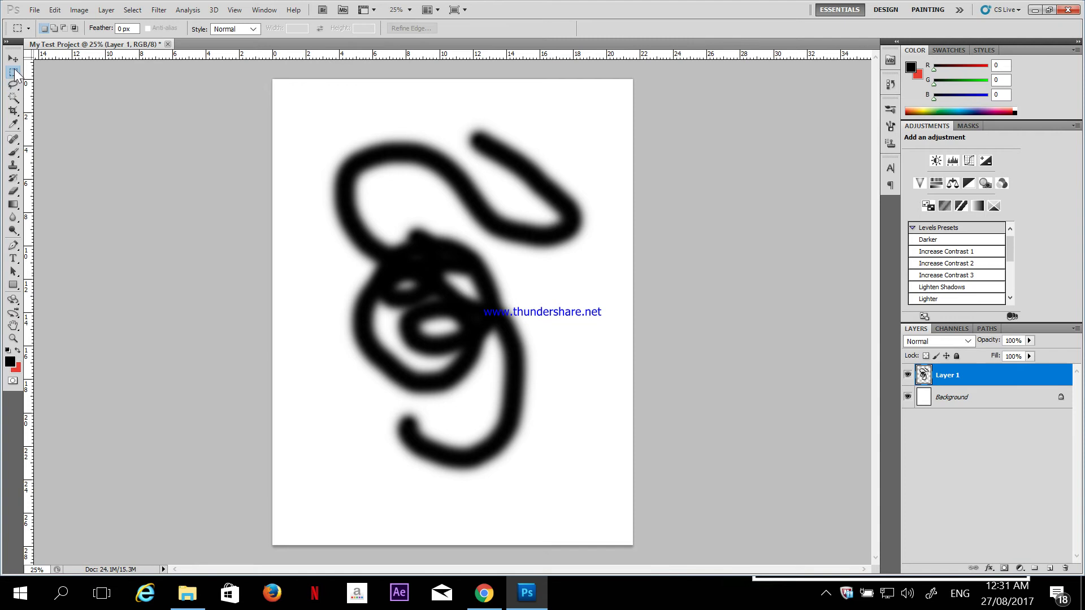
right_click(14, 71)
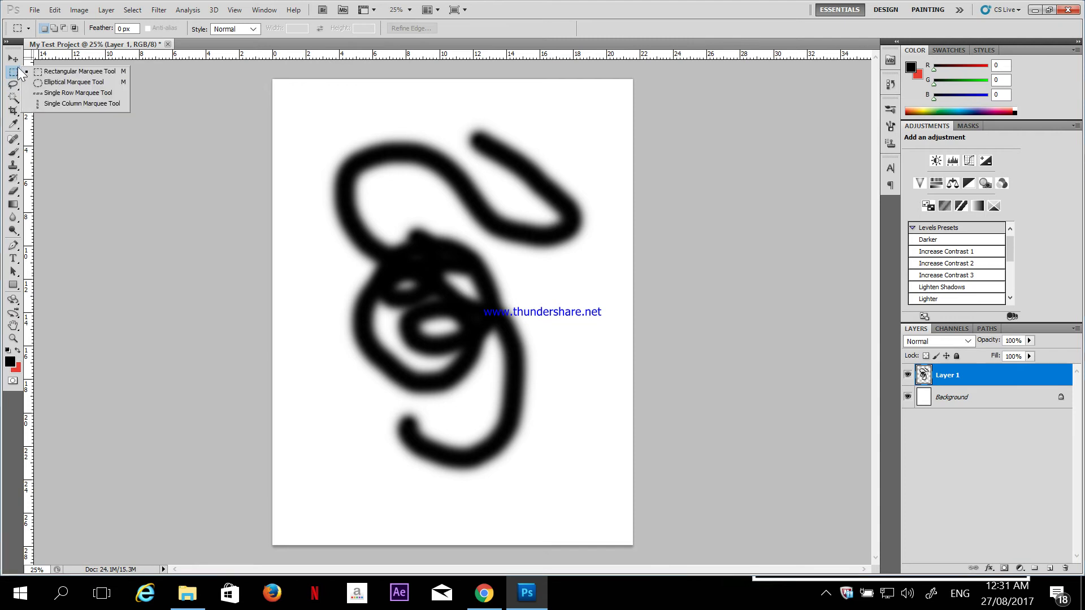
left_click(15, 133)
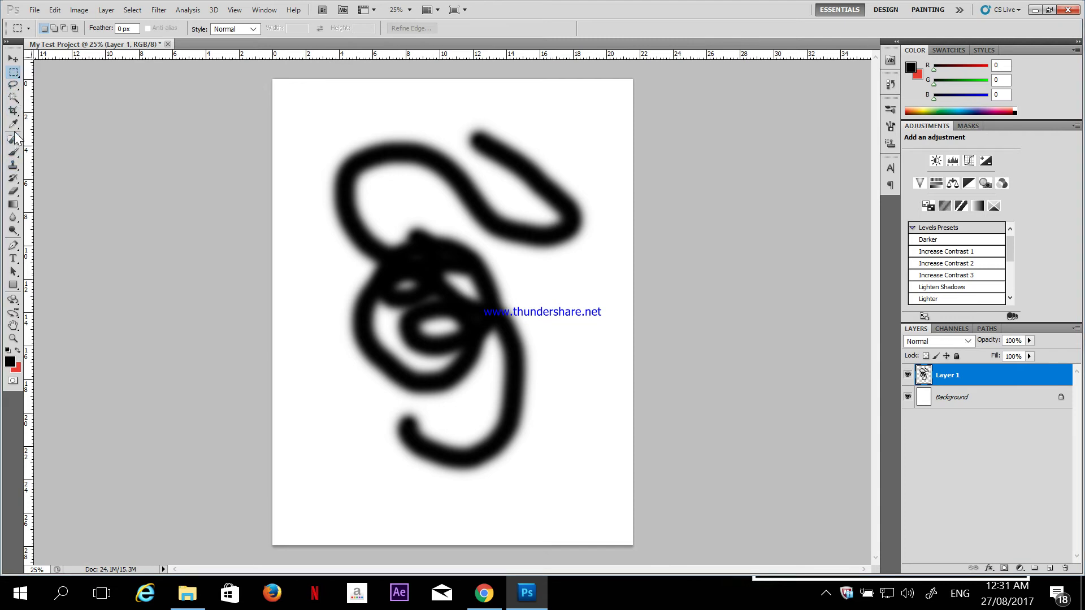
Erase the black strokes on Layer 1 with the Eraser tool, enlarging its brush size to 600
left_click(14, 191)
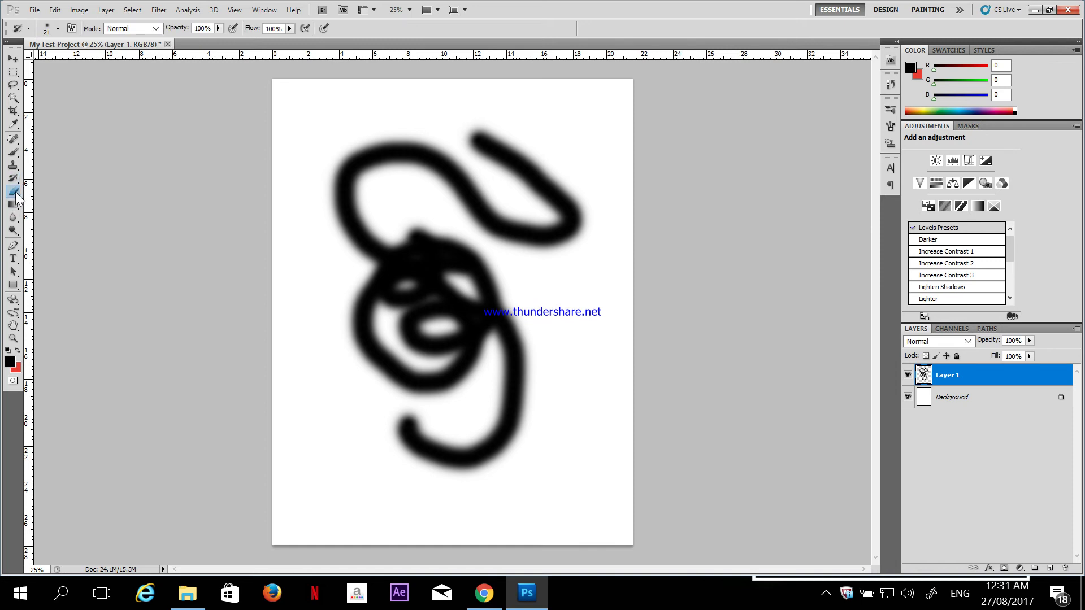
left_click_drag(396, 273, 415, 264)
key("bracketright")
key("bracketright")
key("bracketright")
key("bracketright")
key("bracketright")
key("bracketright")
key("bracketright")
key("bracketright")
key("bracketright")
key("bracketright")
key("bracketright")
key("bracketright")
key("bracketright")
key("bracketright")
key("bracketright")
key("bracketright")
key("bracketright")
key("bracketright")
key("bracketright")
key("bracketright")
mouse_move(510, 243)
left_mouse_down()
mouse_move(427, 255)
mouse_move(390, 217)
mouse_move(551, 180)
mouse_move(317, 184)
mouse_move(446, 347)
mouse_move(446, 406)
mouse_move(323, 281)
left_mouse_up()
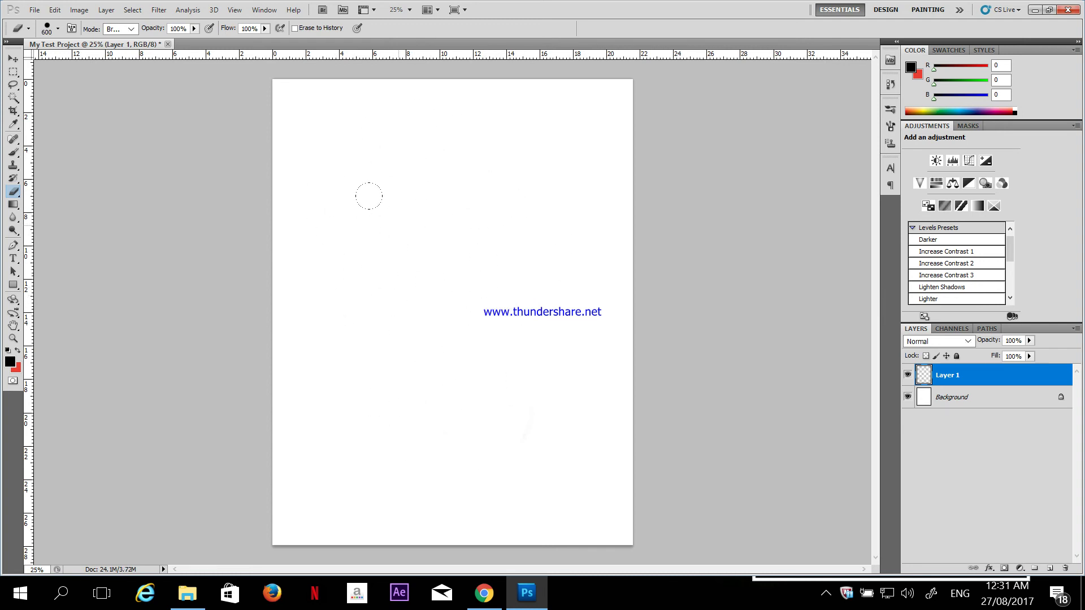
Delete the erased Layer 1 and add a new empty layer above the Background
left_click_drag(1023, 377, 1065, 568)
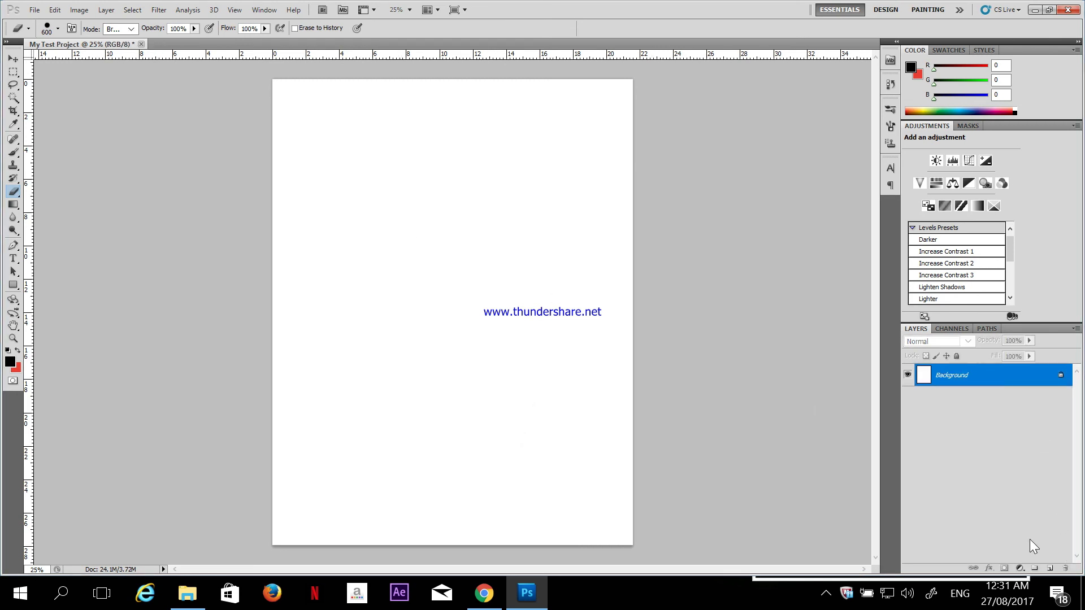
left_click(1048, 568)
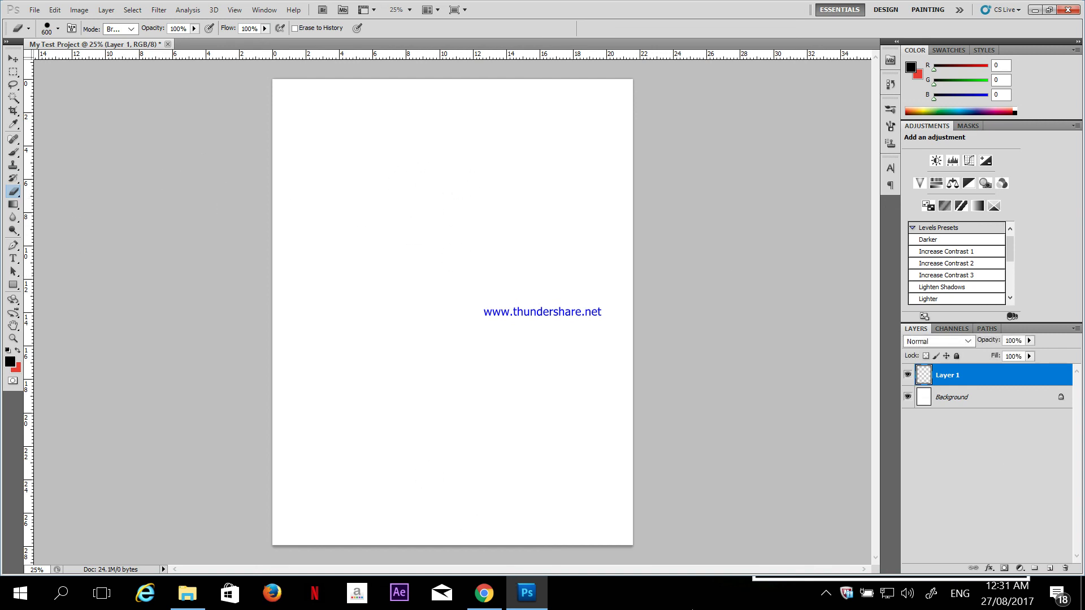
left_click(826, 593)
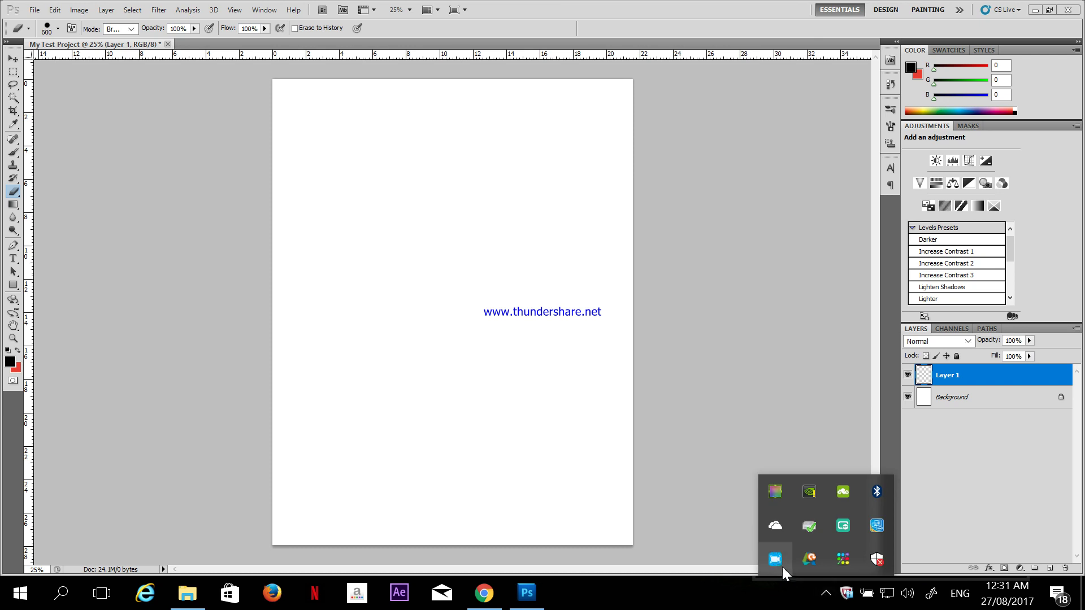
left_click(782, 567)
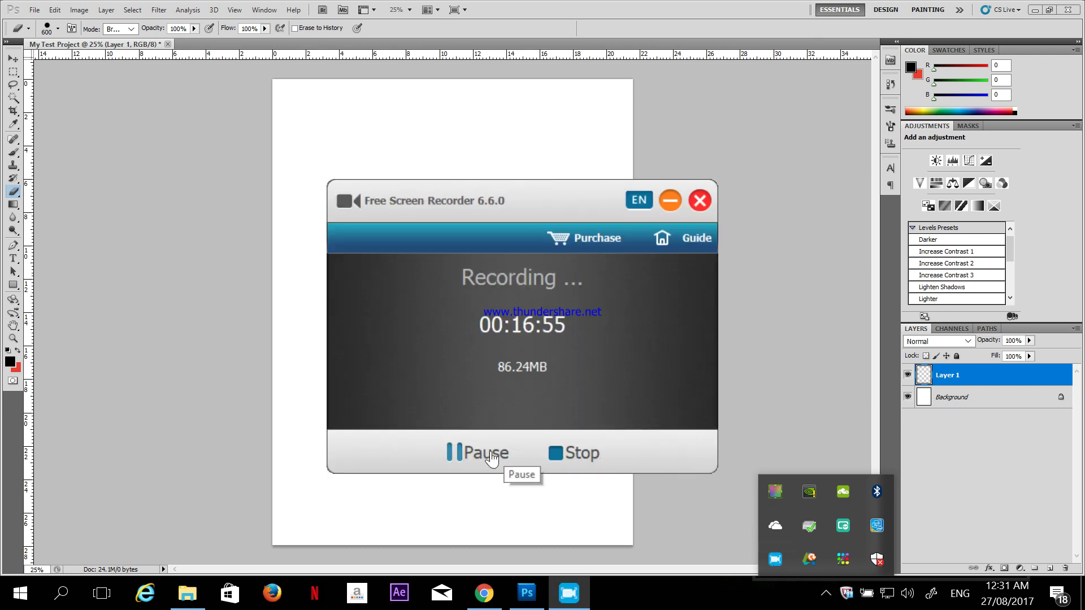